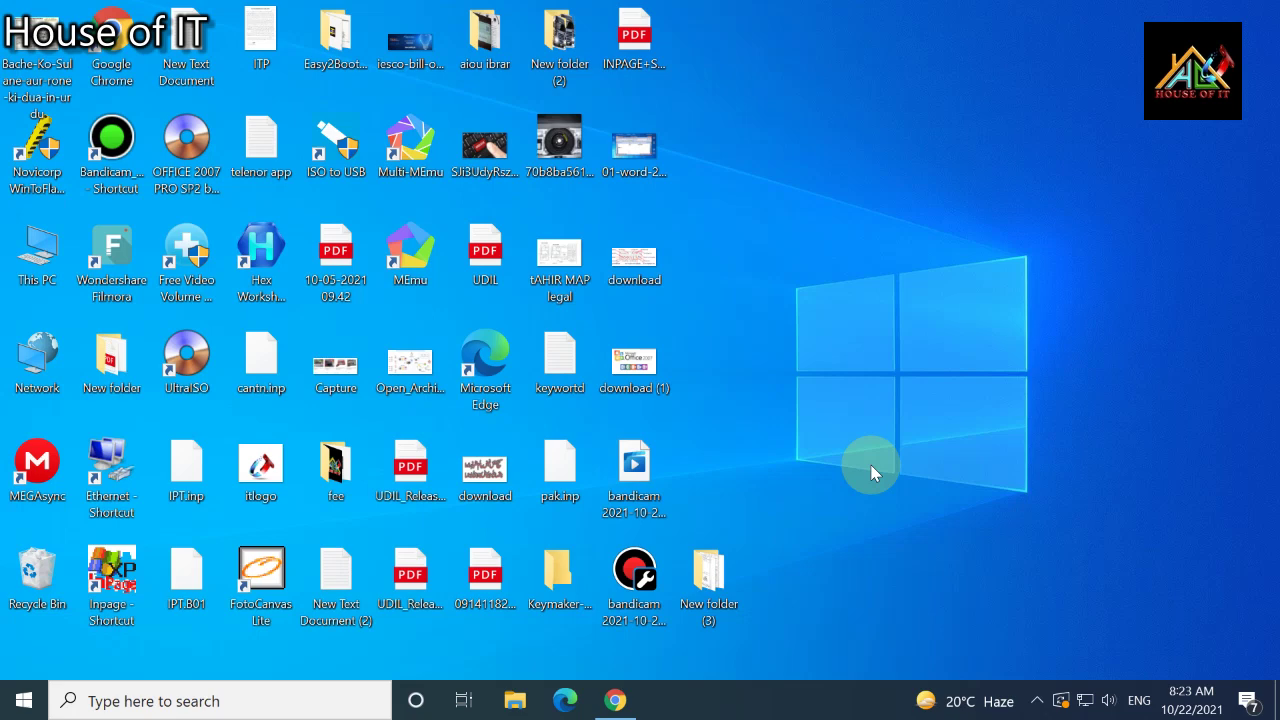
pyautogui.rightClick(110, 588)
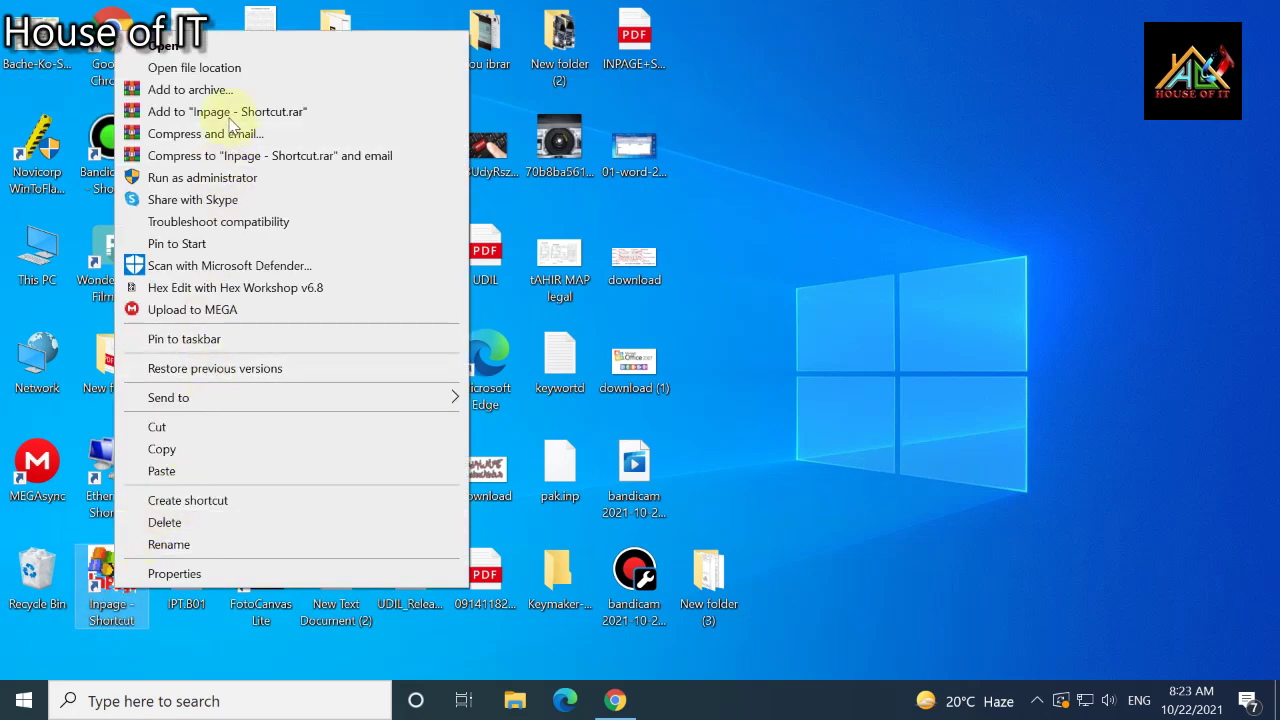
pyautogui.click(1000, 337)
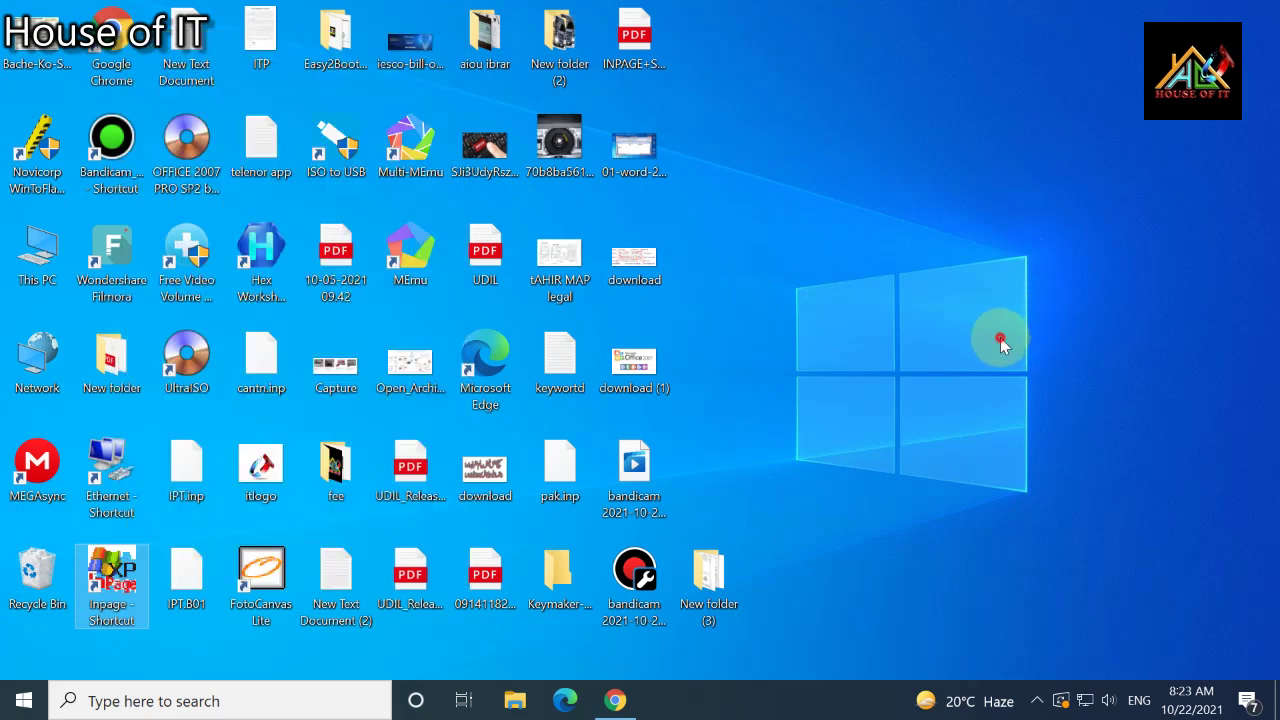
pyautogui.rightClick(100, 605)
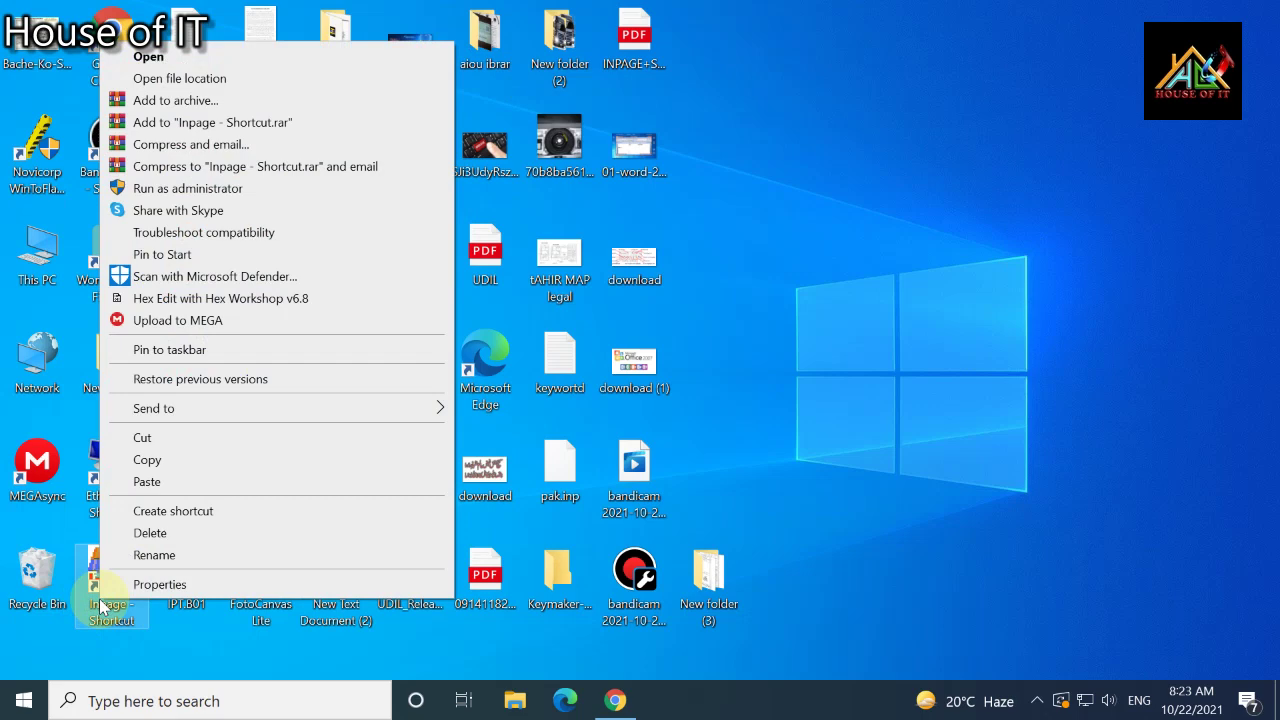
pyautogui.moveTo(195, 408)
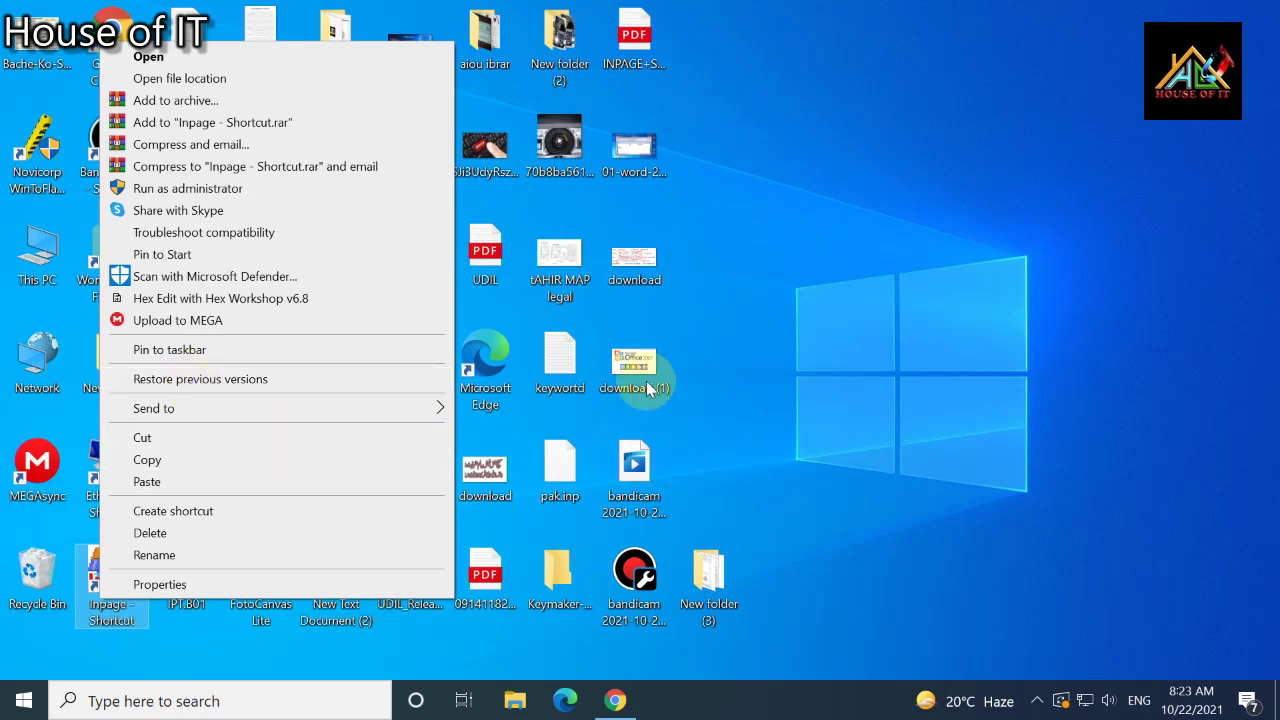
pyautogui.click(817, 357)
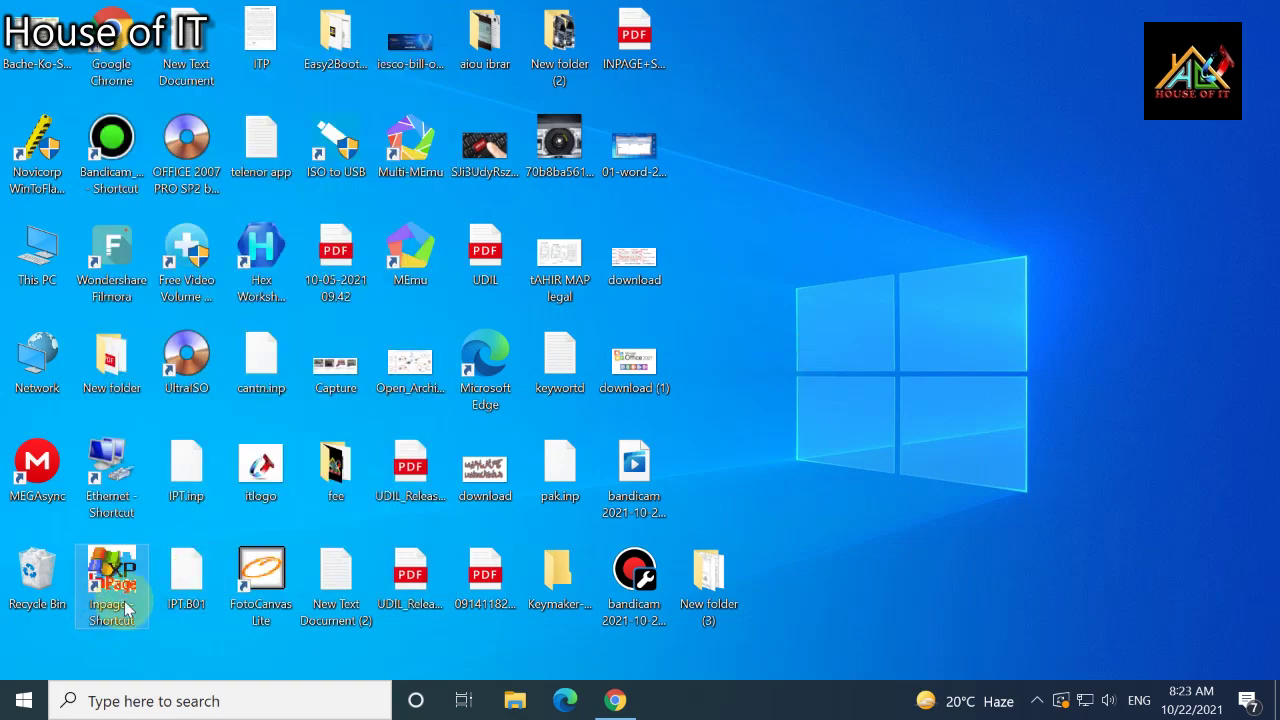
# Open the file location of the Inpage desktop shortcut and go up to its parent folder, latest desktop data.
pyautogui.rightClick(116, 598)
pyautogui.click(204, 78)
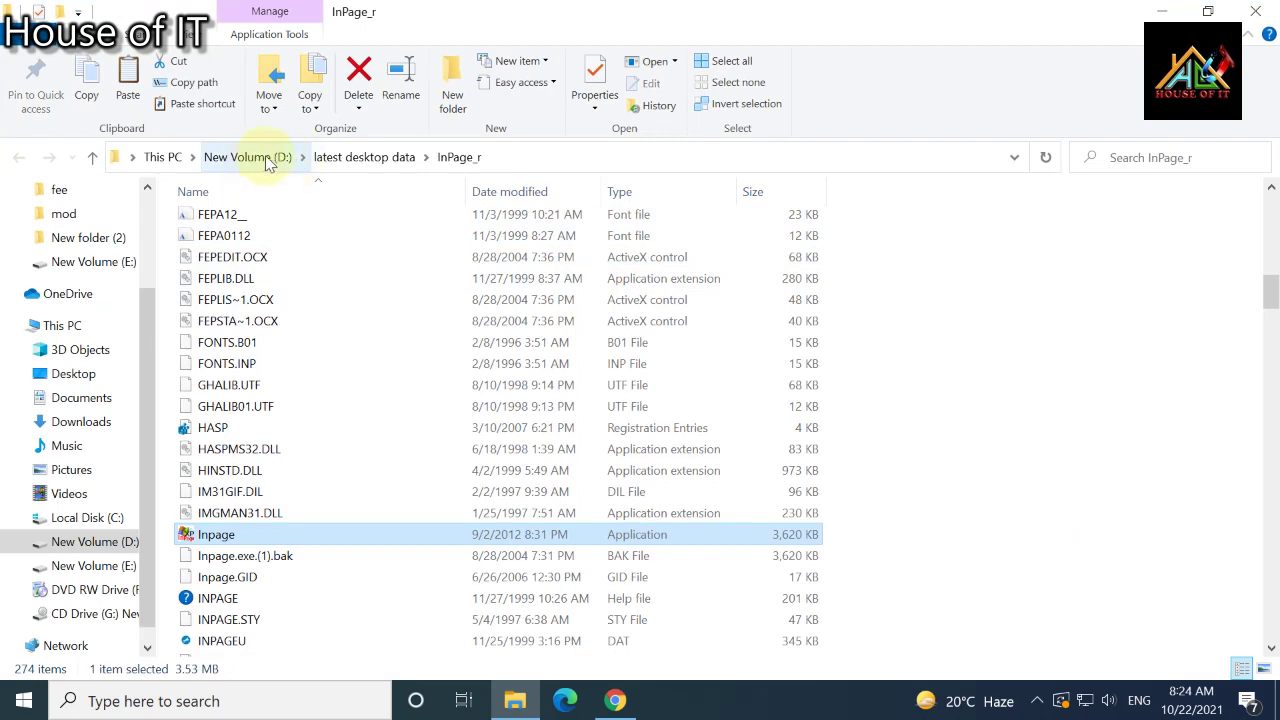
pyautogui.click(395, 157)
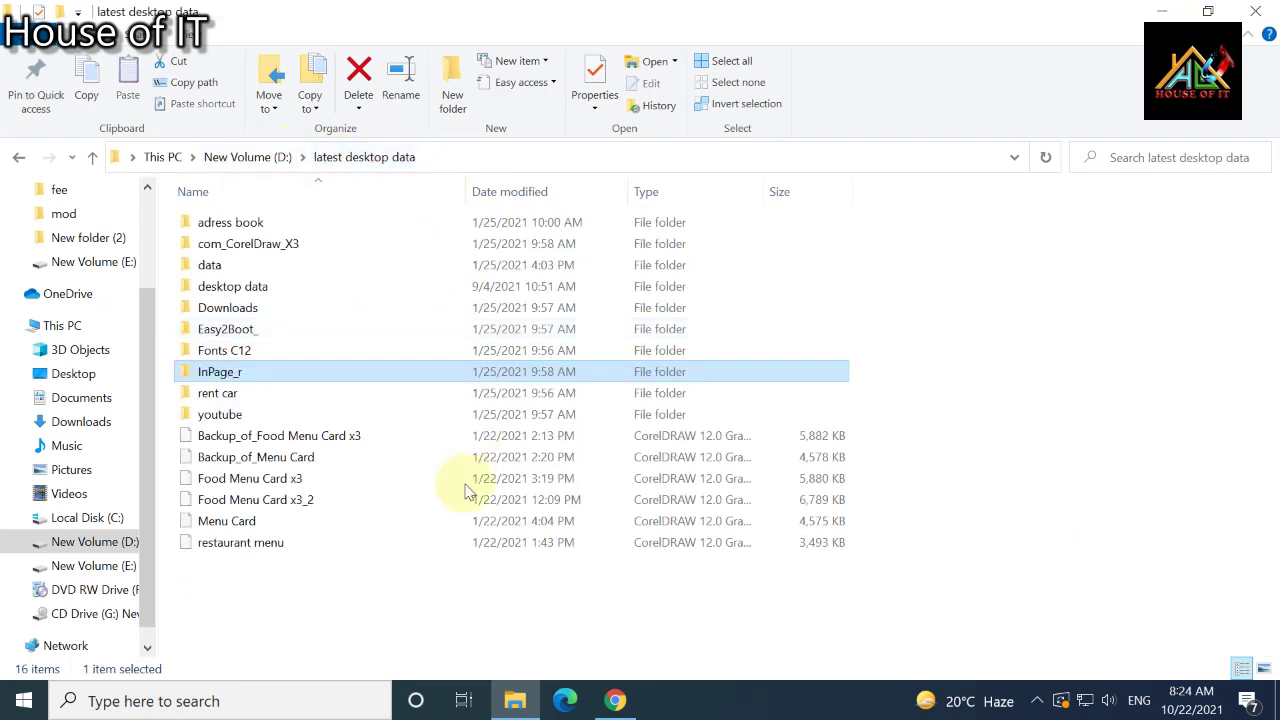
# Copy the InPage_r folder from latest desktop data and paste it onto the desktop.
pyautogui.rightClick(216, 373)
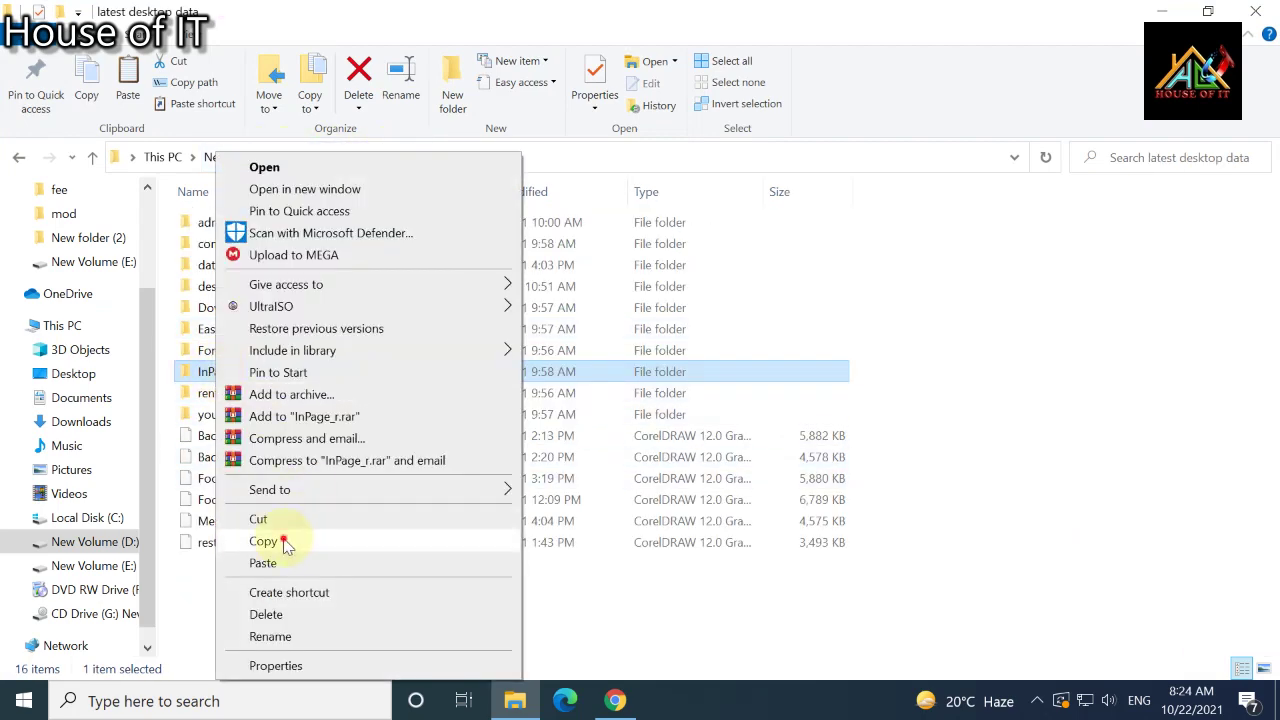
pyautogui.click(283, 541)
pyautogui.click(1161, 11)
pyautogui.rightClick(775, 450)
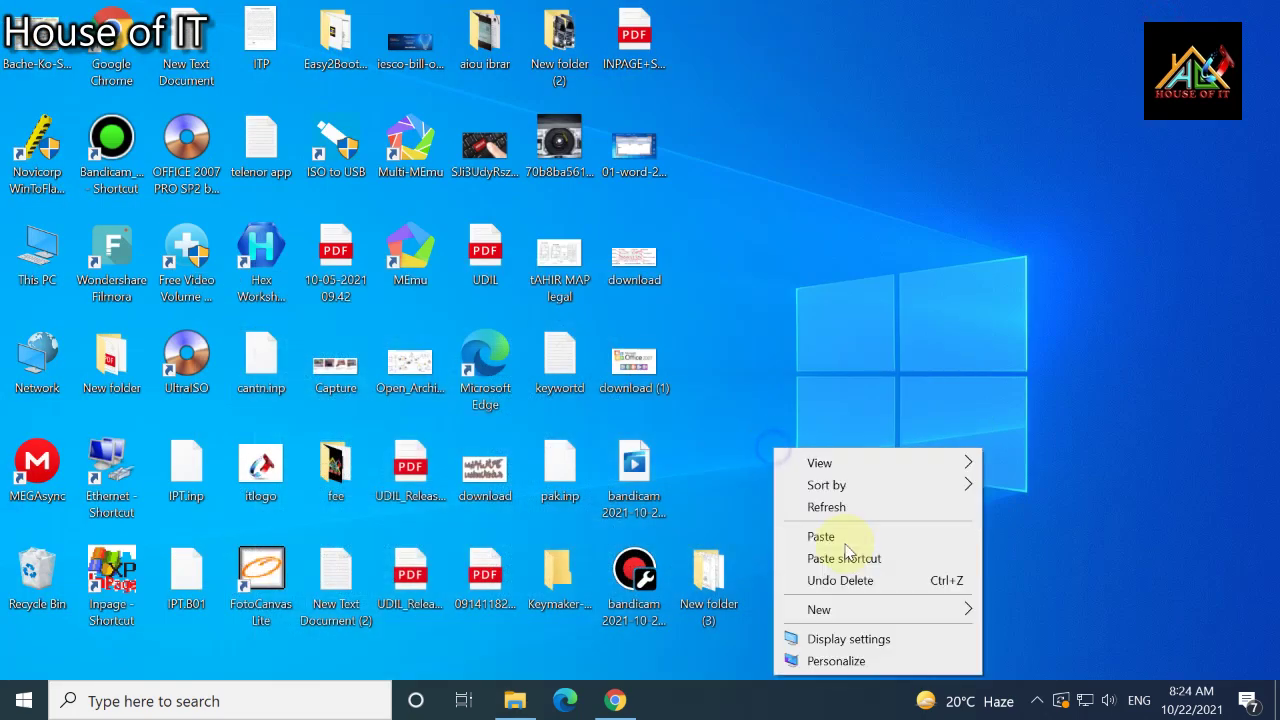
pyautogui.click(821, 536)
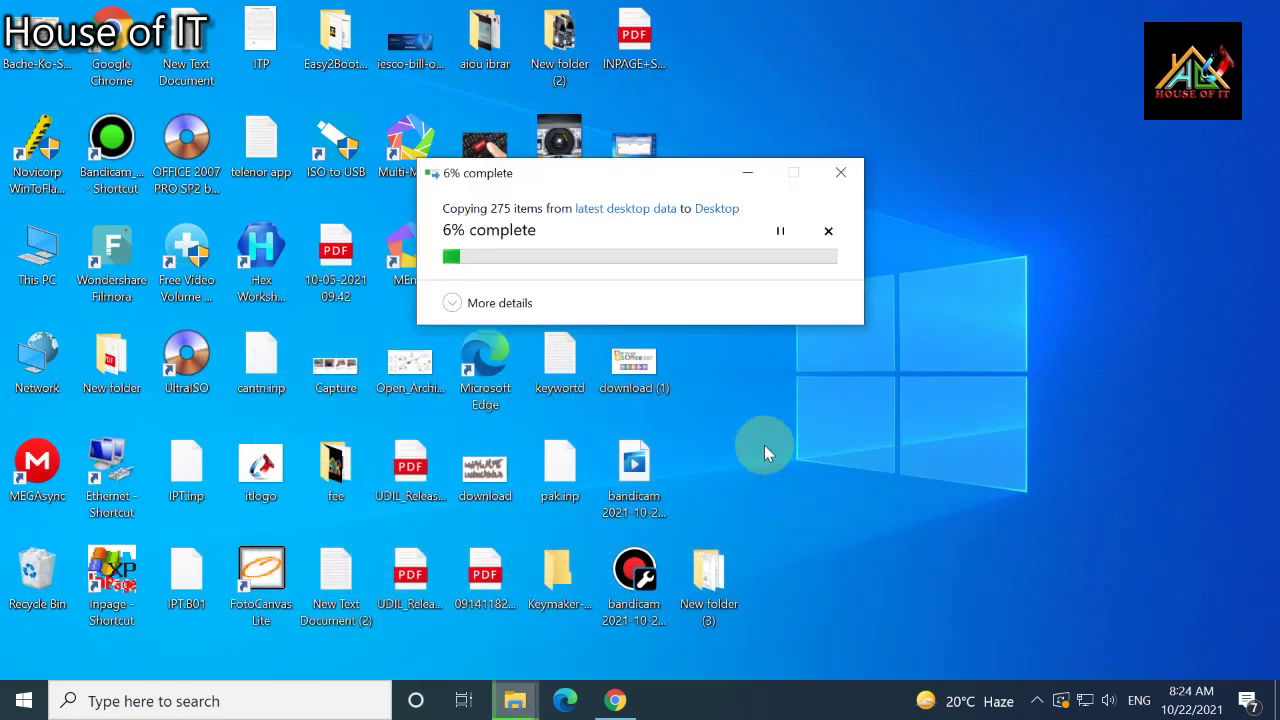
pyautogui.moveTo(646, 174); pyautogui.dragTo(954, 166)
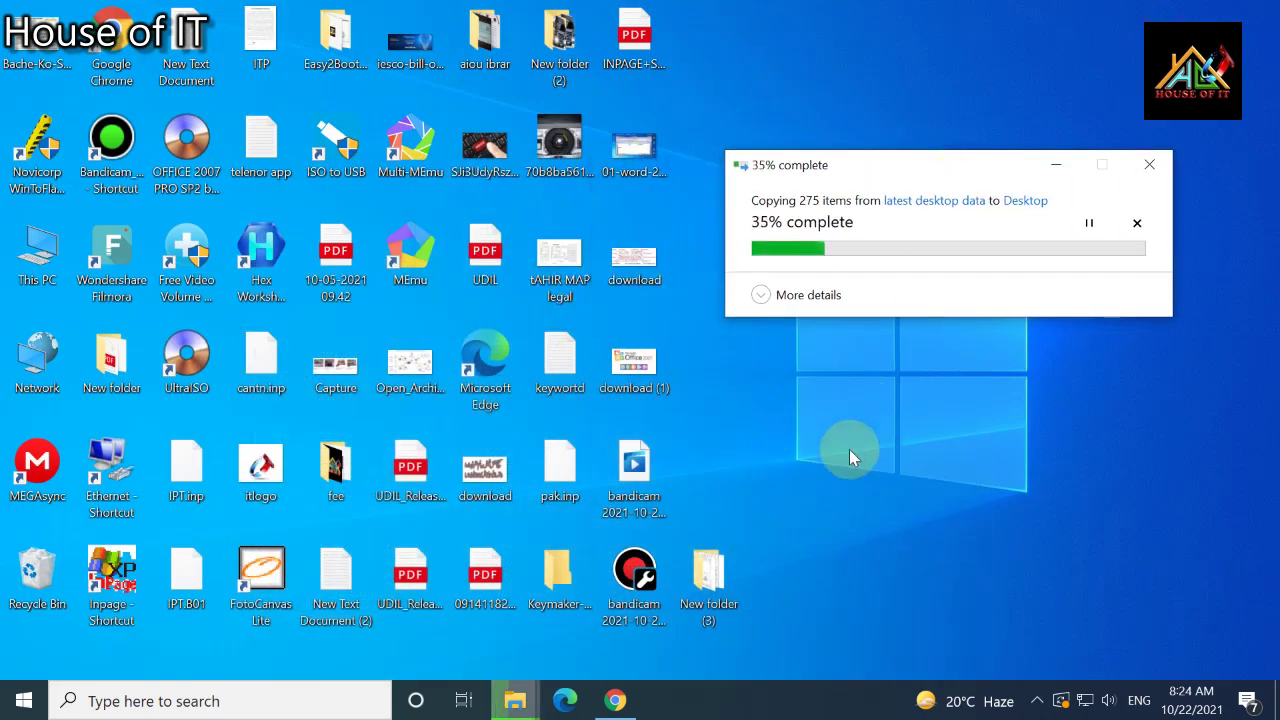
pyautogui.click(761, 296)
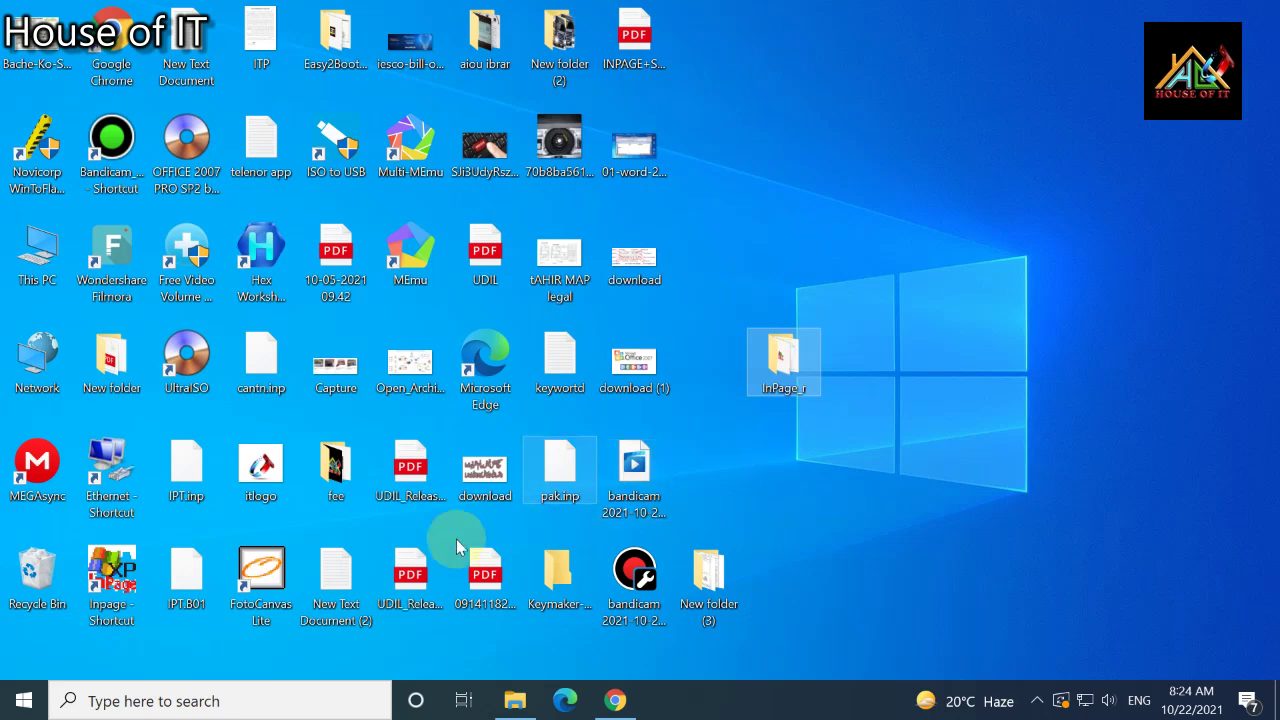
# Search Windows for winrar to check whether the program is installed, and close the search.
pyautogui.click(24, 702)
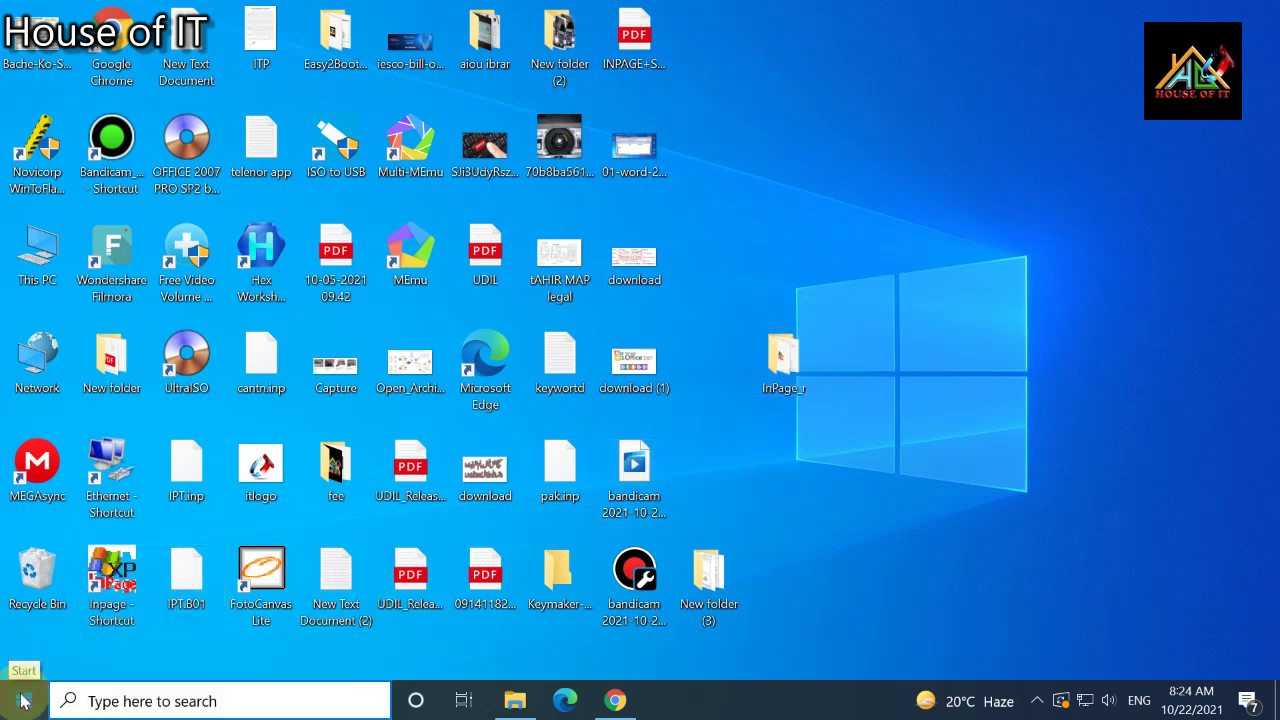
pyautogui.moveTo(28, 665)
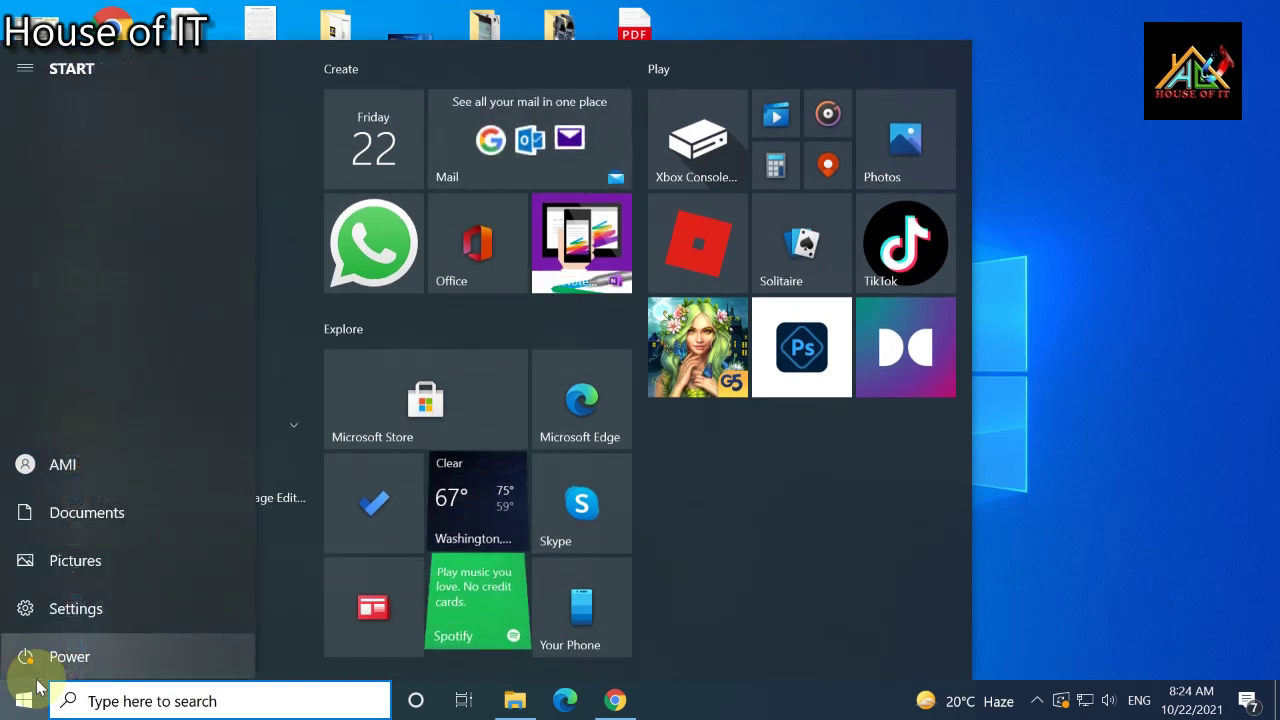
pyautogui.write('winrar')
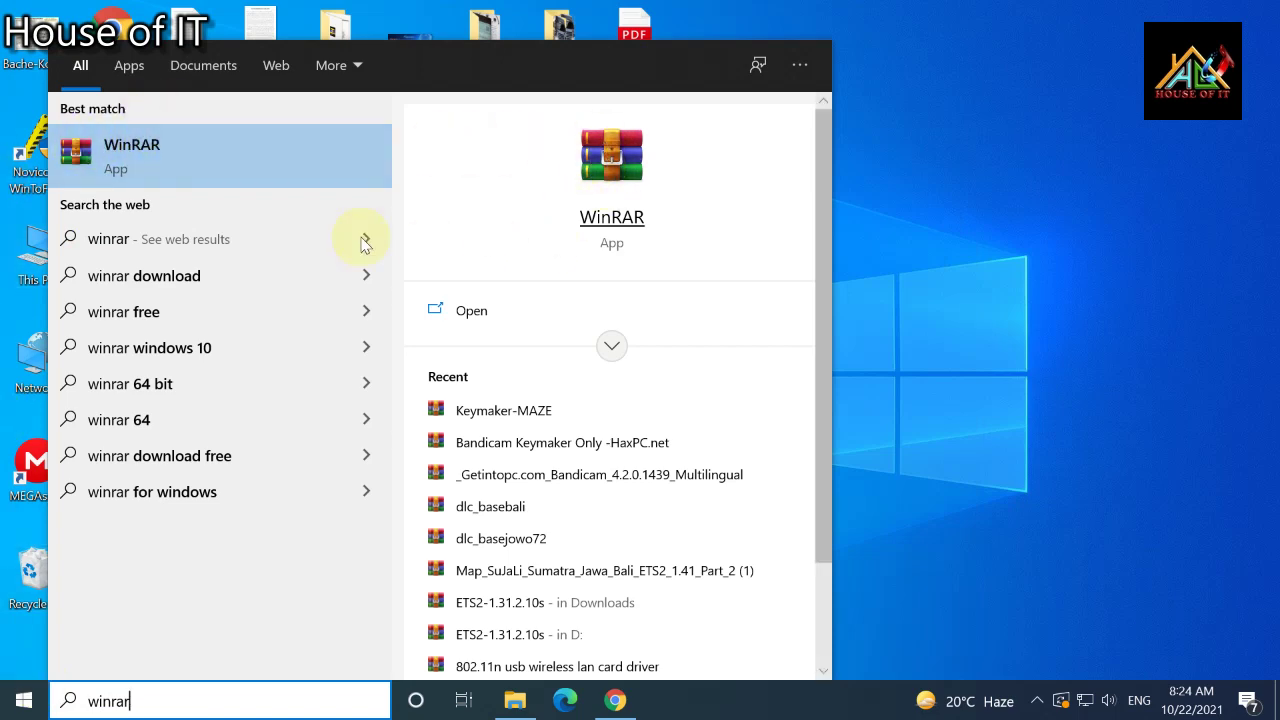
pyautogui.click(984, 299)
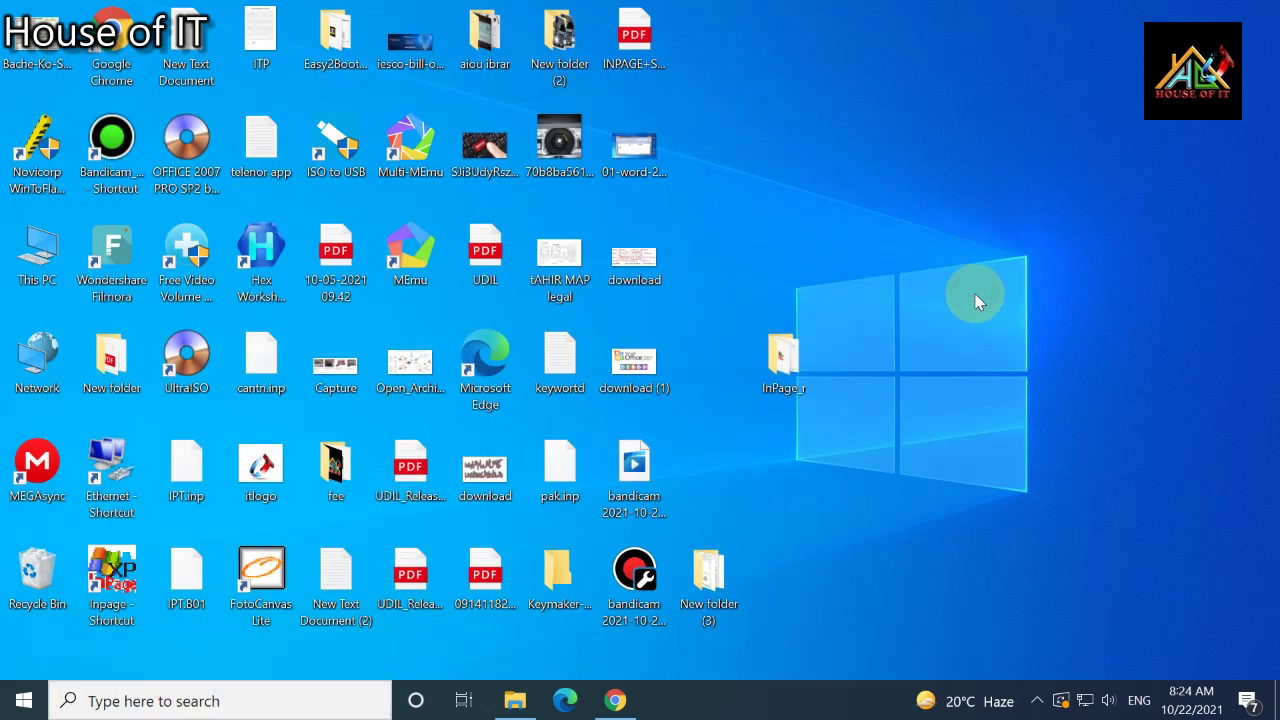
# Move the InPage_r folder to an empty area of the desktop, away from the other icons.
pyautogui.moveTo(782, 362)
pyautogui.mouseDown()
pyautogui.moveTo(967, 252)
pyautogui.moveTo(975, 157)
pyautogui.moveTo(965, 170)
pyautogui.mouseUp()
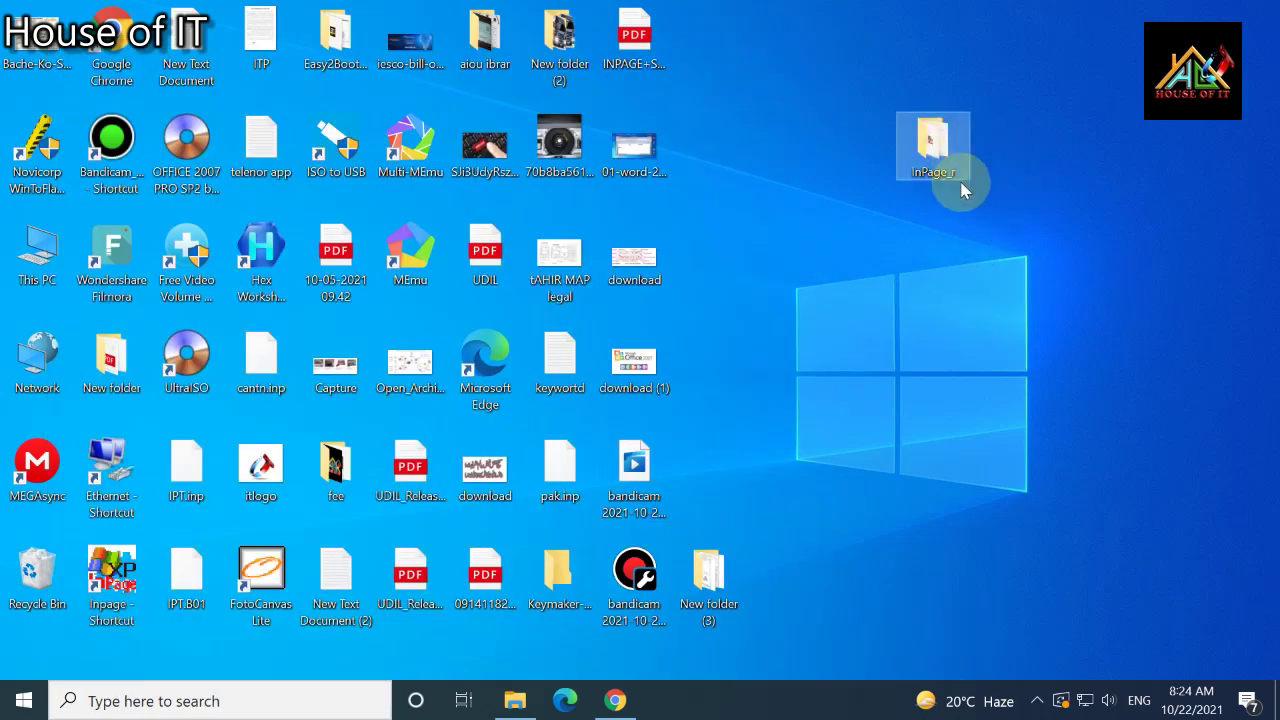
pyautogui.click(933, 172)
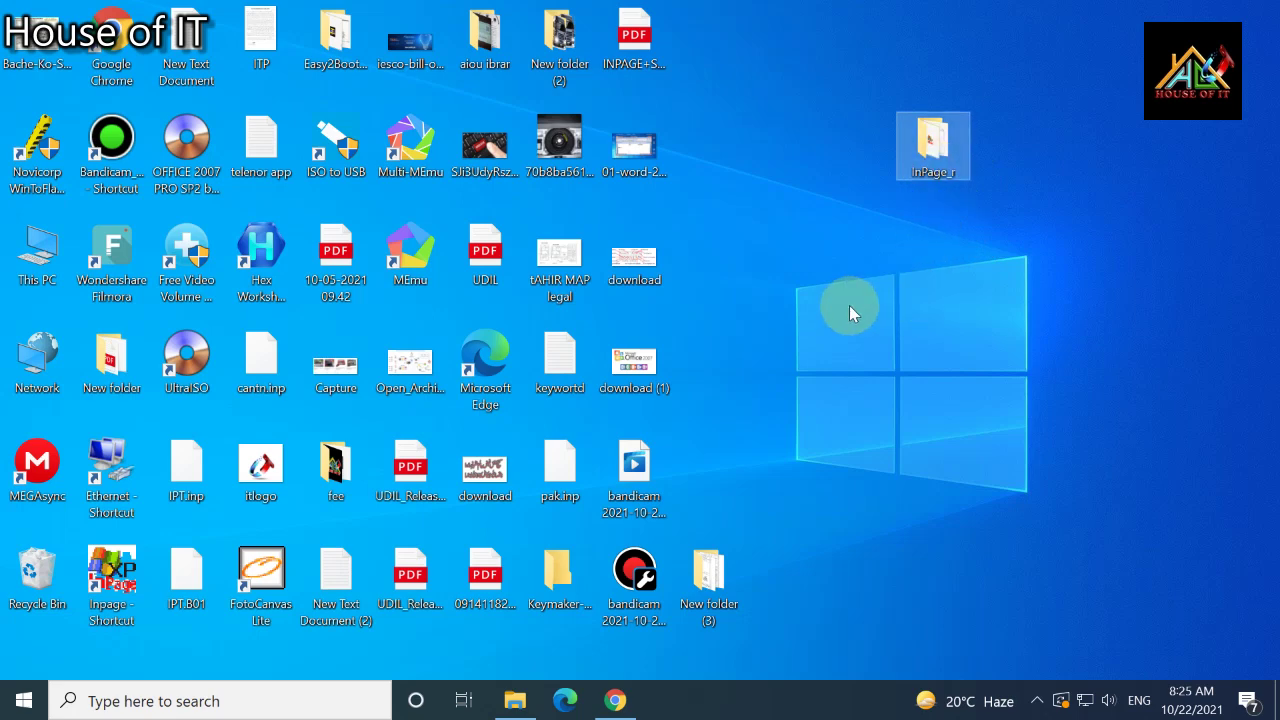
pyautogui.click(930, 172)
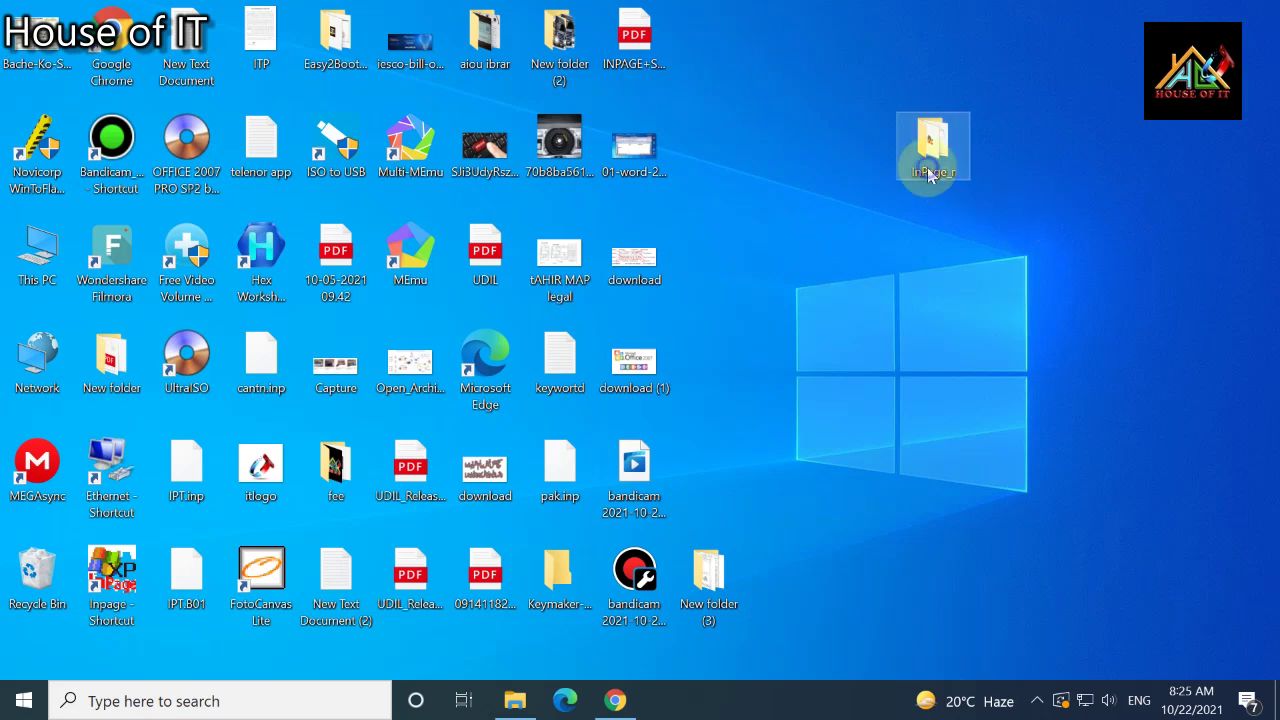
pyautogui.rightClick(930, 174)
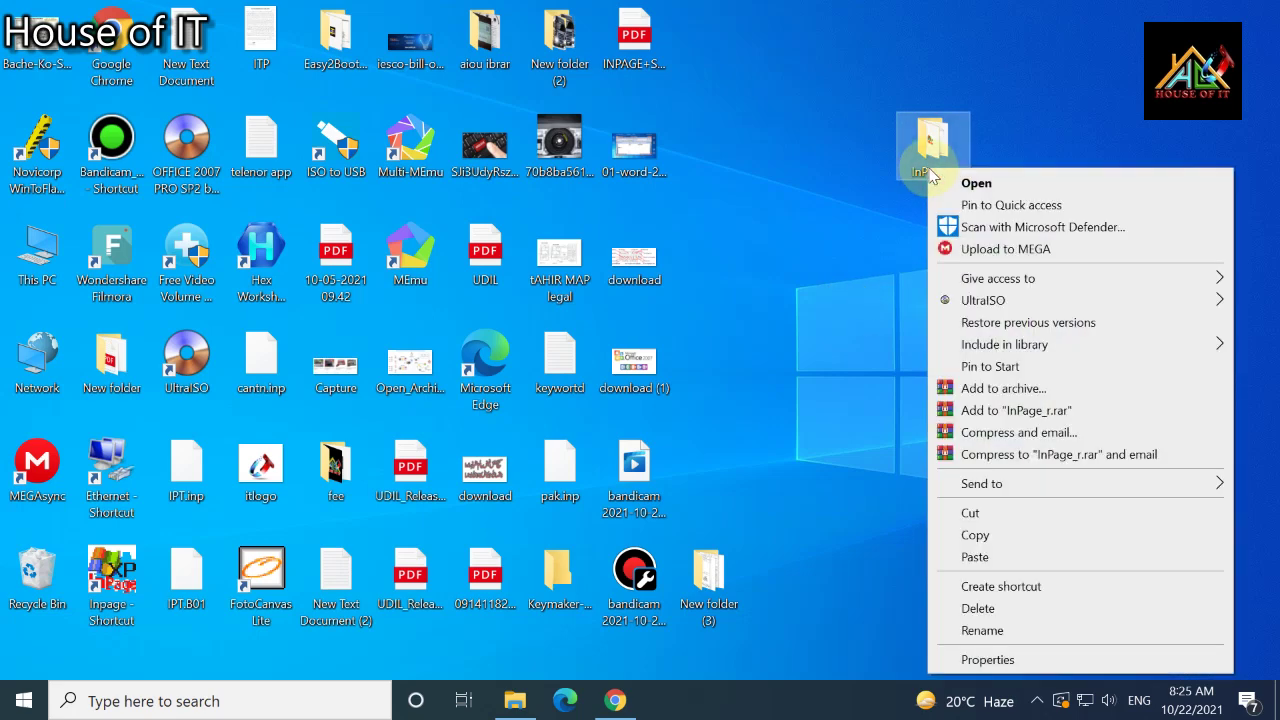
pyautogui.click(879, 352)
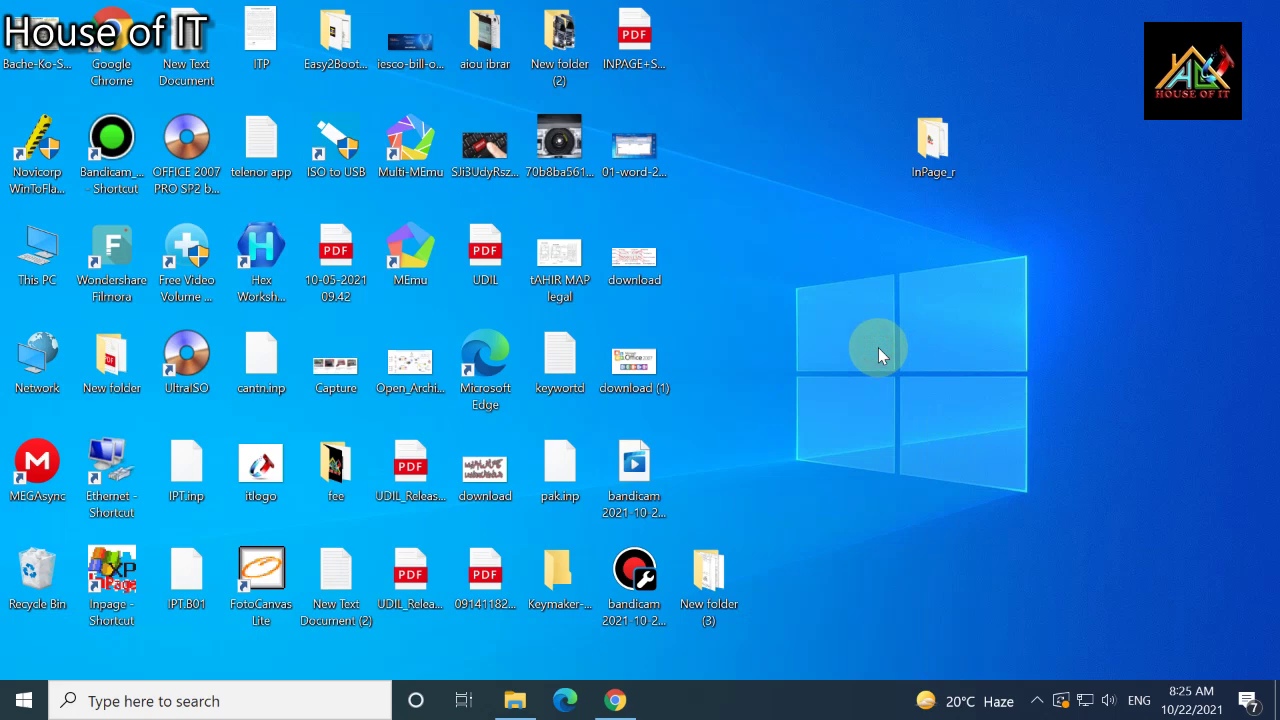
# Compress the InPage_r folder into InPage_r.rar with WinRAR and place the archive directly below the folder on the desktop.
pyautogui.rightClick(930, 177)
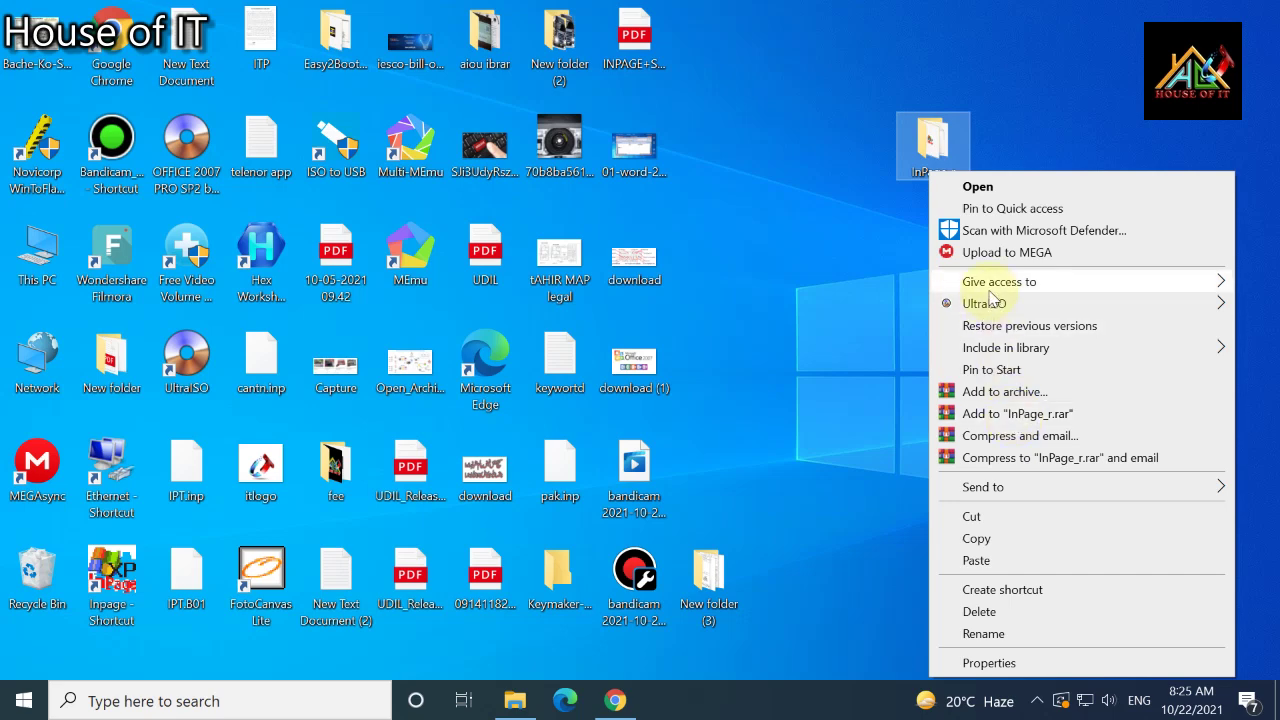
pyautogui.moveTo(986, 308)
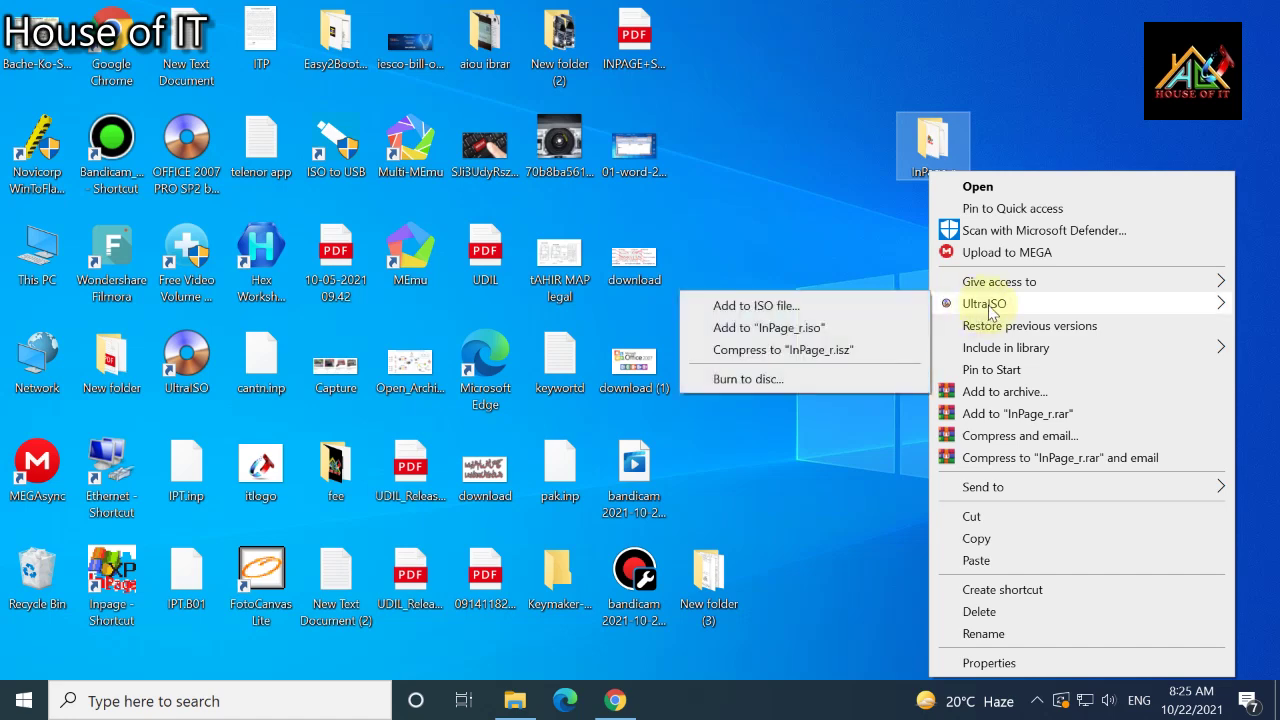
pyautogui.click(1017, 413)
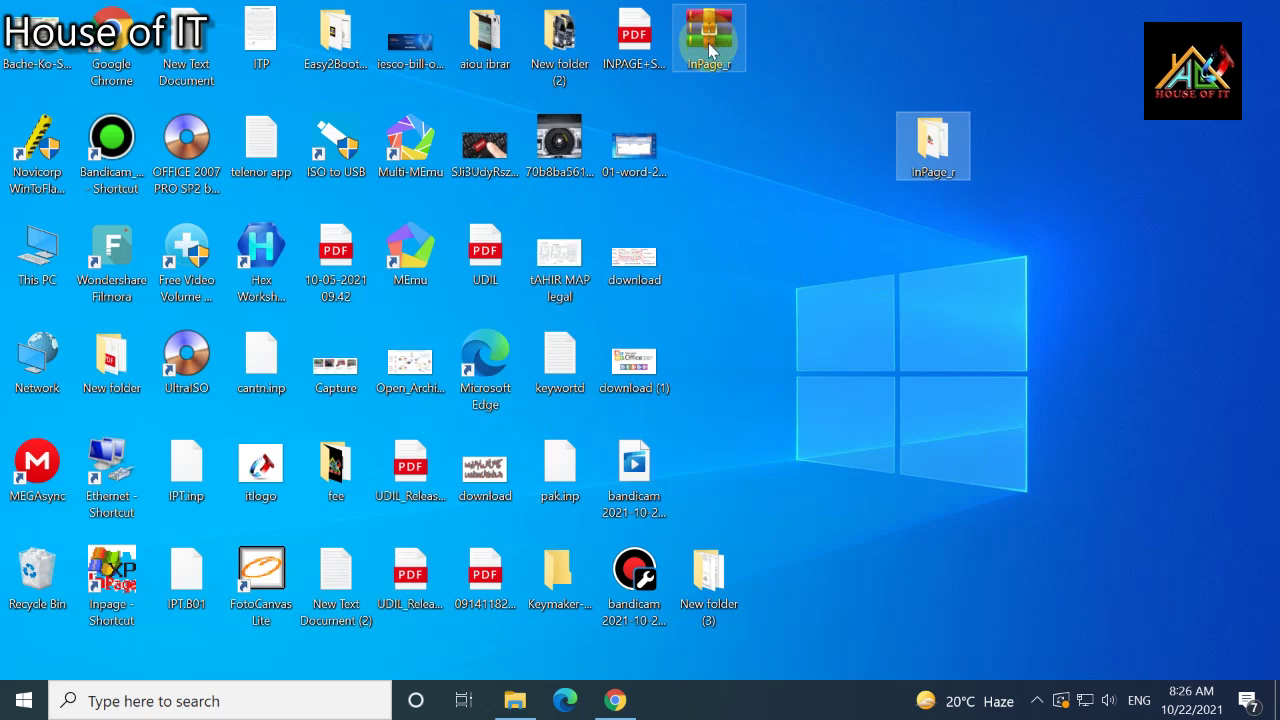
pyautogui.moveTo(708, 39); pyautogui.dragTo(932, 250)
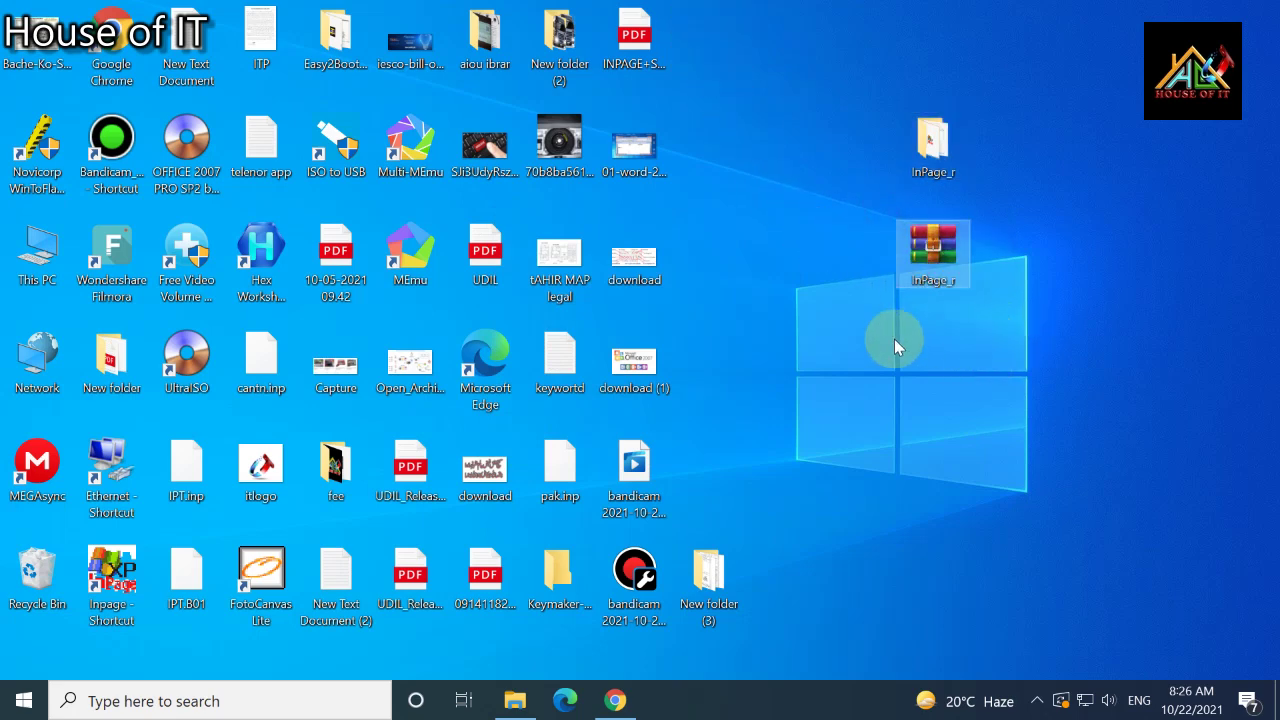
pyautogui.click(943, 268)
pyautogui.click(940, 156)
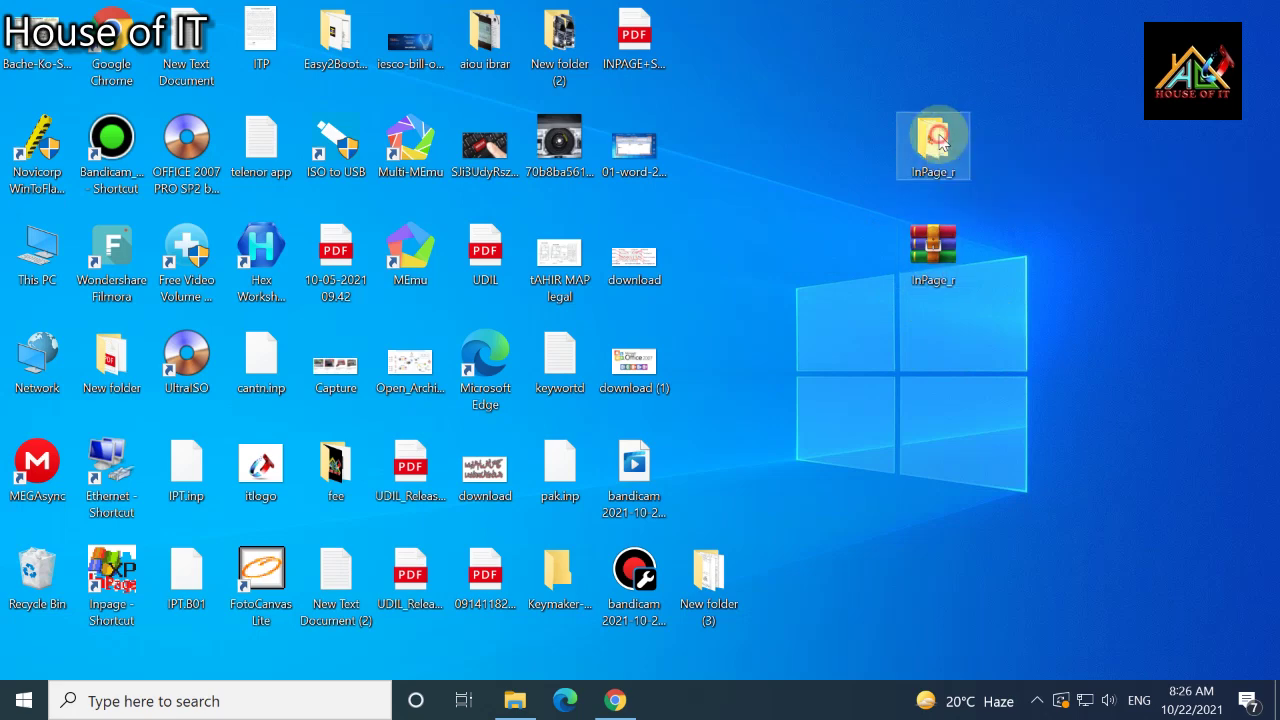
pyautogui.rightClick(937, 265)
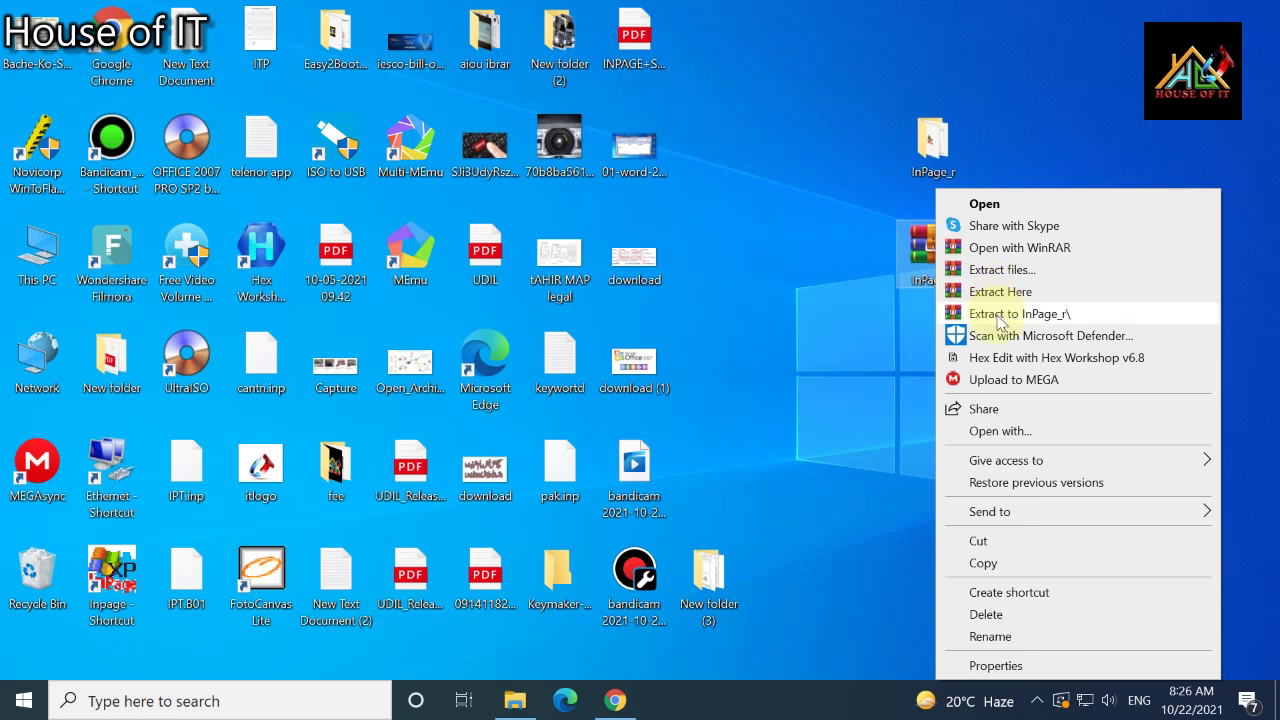
pyautogui.click(925, 140)
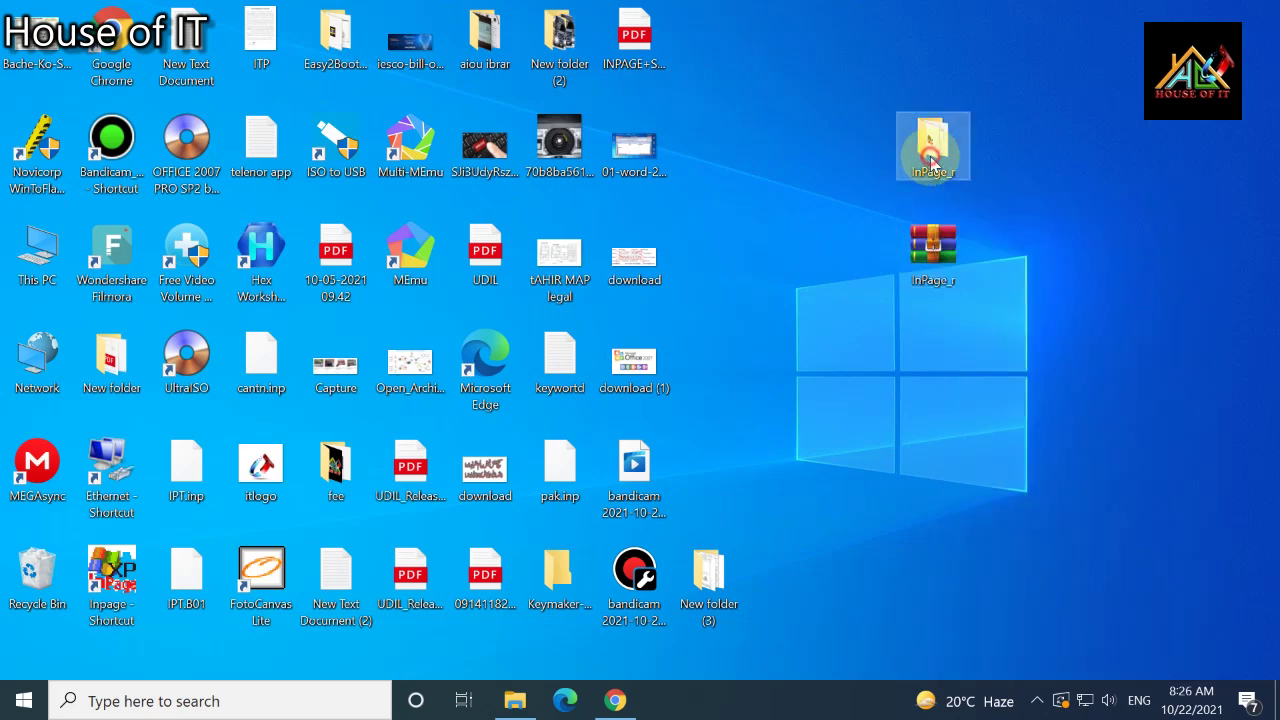
pyautogui.moveTo(866, 80); pyautogui.dragTo(1028, 196)
pyautogui.click(933, 248)
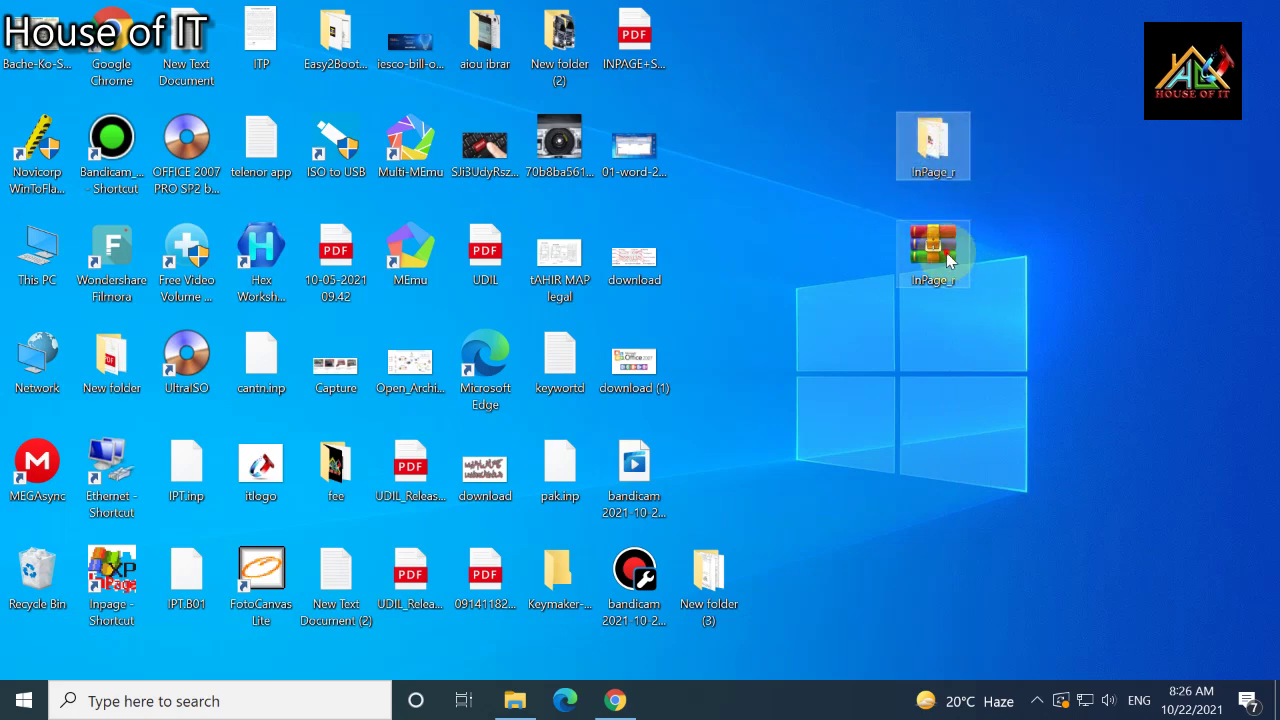
pyautogui.click(930, 160)
pyautogui.moveTo(928, 158)
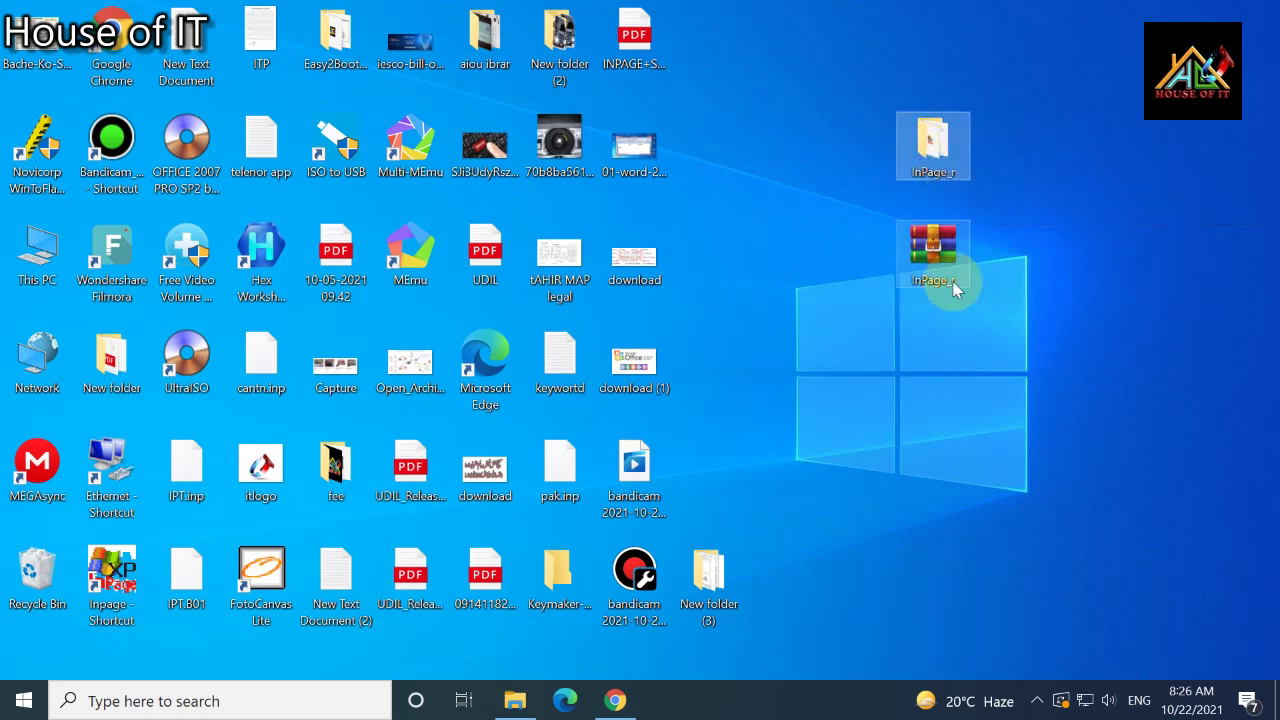
# Move the InPage_r archive next to the download (1) icon on the desktop and open it in WinRAR.
pyautogui.moveTo(950, 278); pyautogui.dragTo(776, 245)
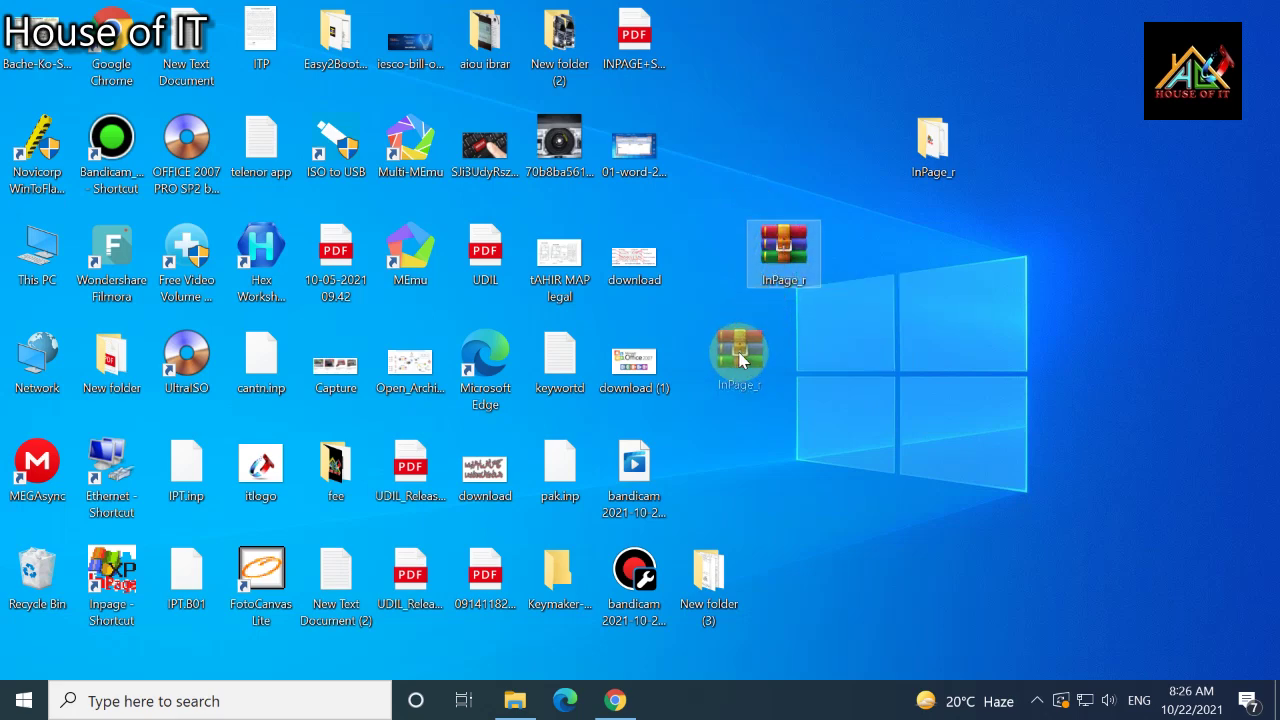
pyautogui.moveTo(740, 360); pyautogui.dragTo(716, 358)
pyautogui.doubleClick(720, 368)
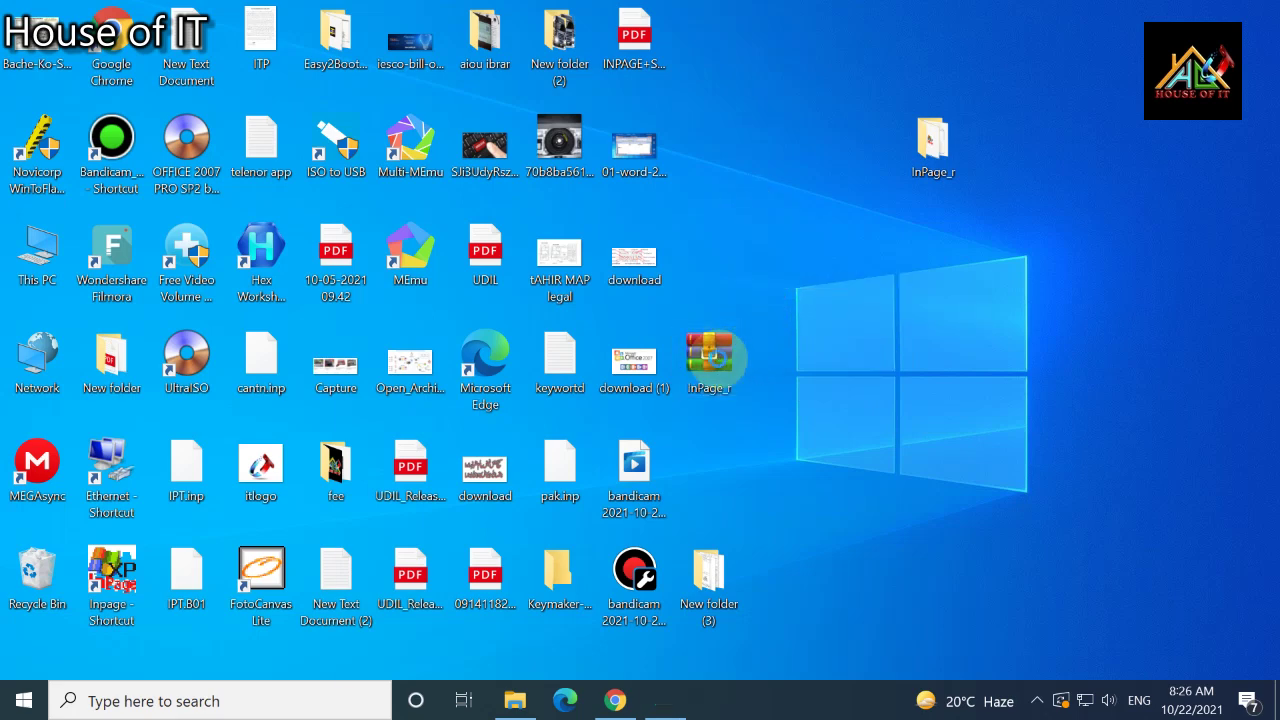
# Open the InPage_r folder inside the archive and look through its list of files.
pyautogui.click(508, 368)
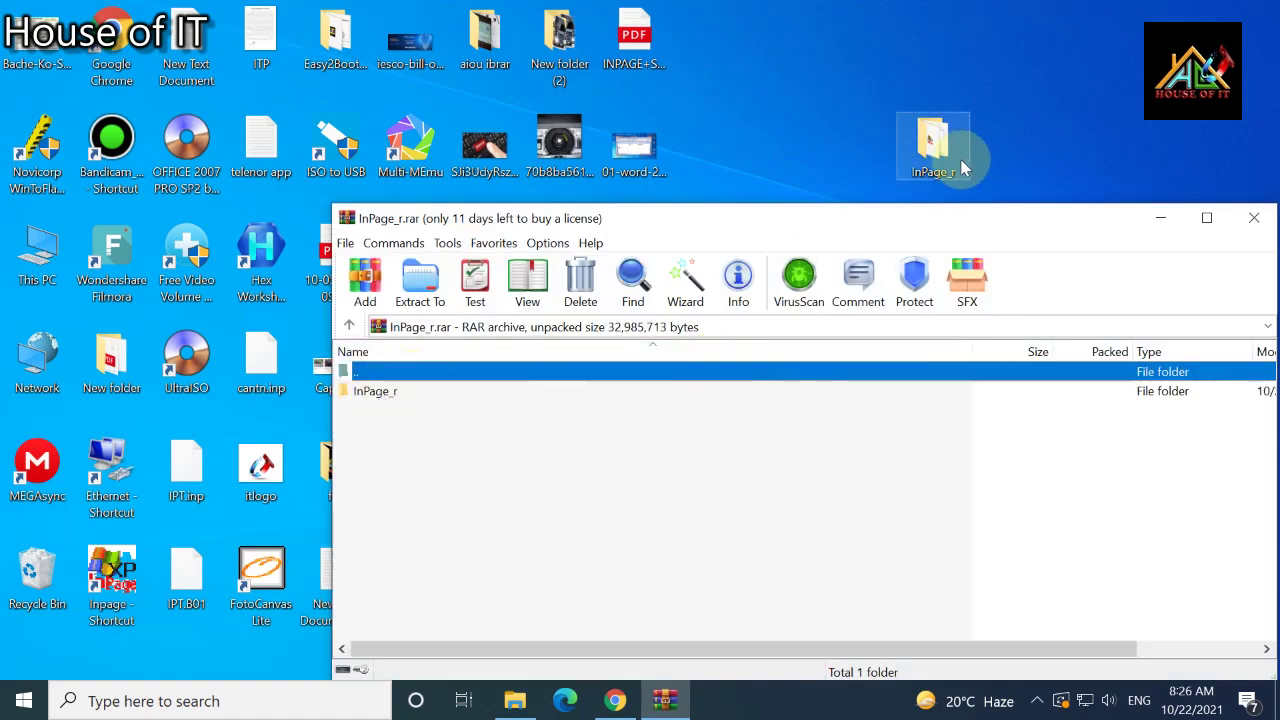
pyautogui.doubleClick(373, 394)
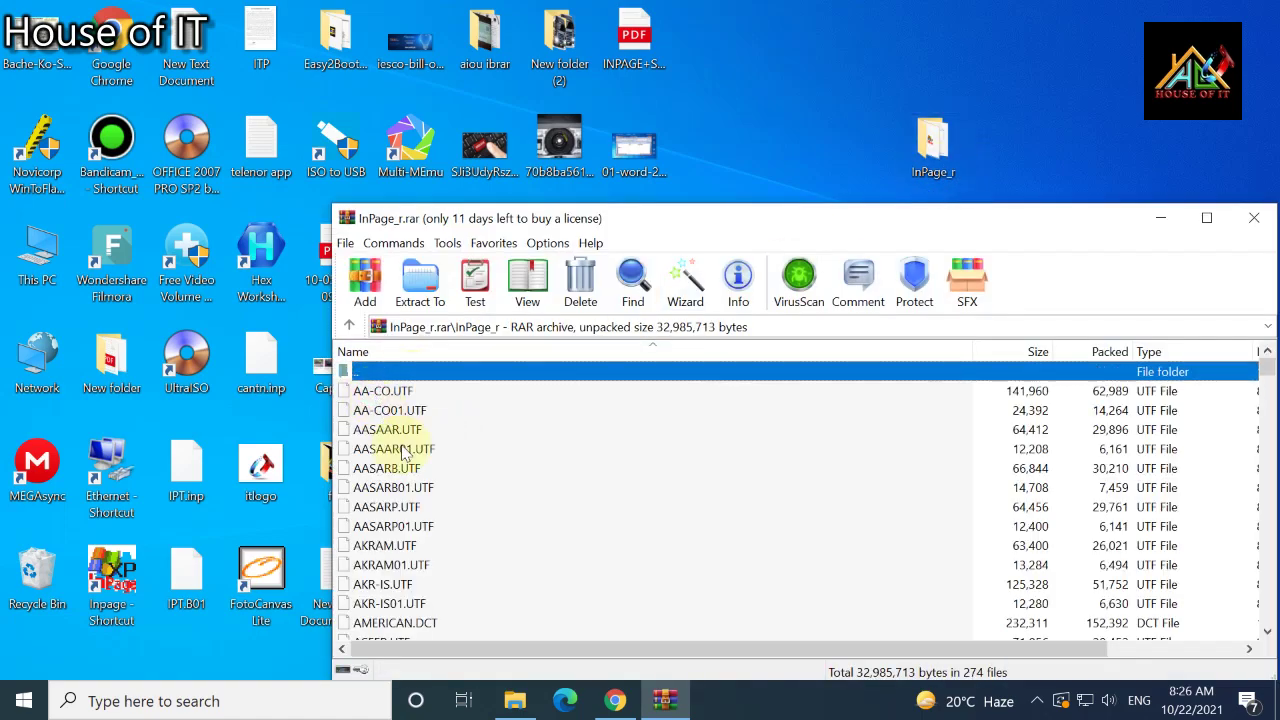
pyautogui.scroll(-20, 413, 458)
pyautogui.scroll(-10, 413, 458)
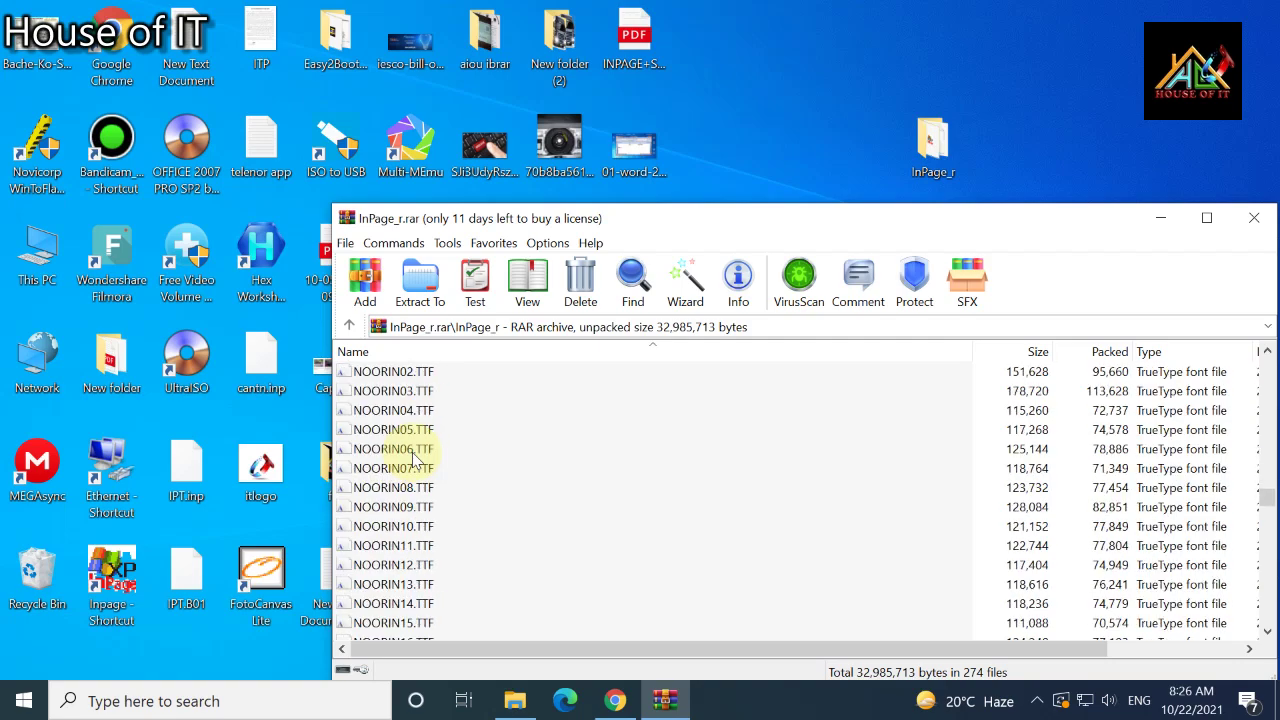
# Close the archive window and move the InPage_r archive directly below the InPage_r folder on the desktop.
pyautogui.click(1254, 218)
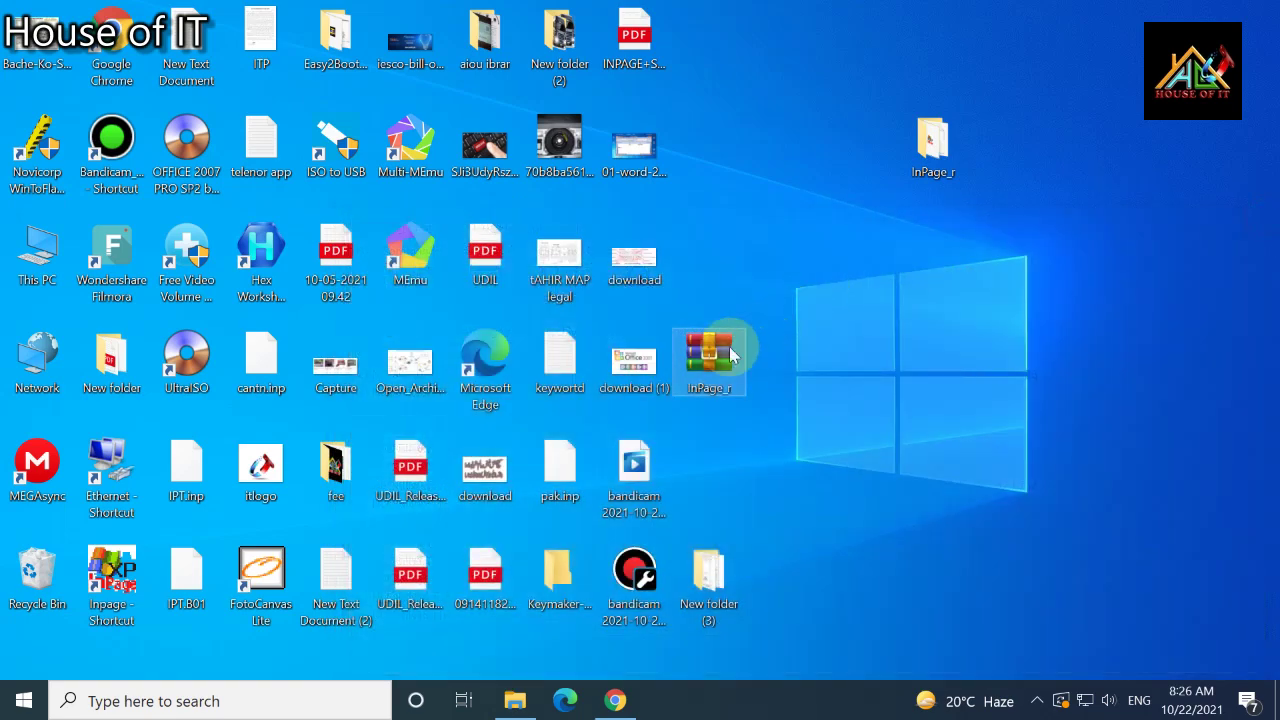
pyautogui.moveTo(729, 343); pyautogui.dragTo(946, 264)
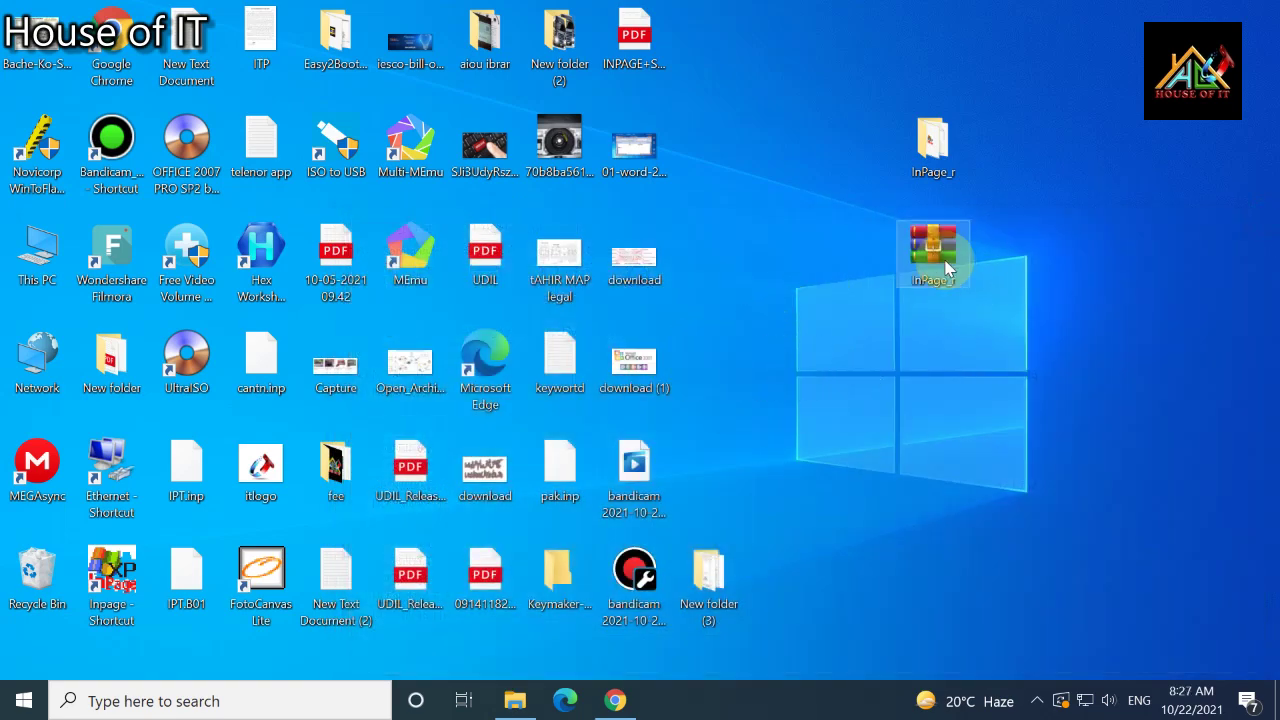
pyautogui.click(763, 254)
# Open the InPage_r folder on the desktop and merge its HASP registration file into the Windows registry.
pyautogui.click(931, 175)
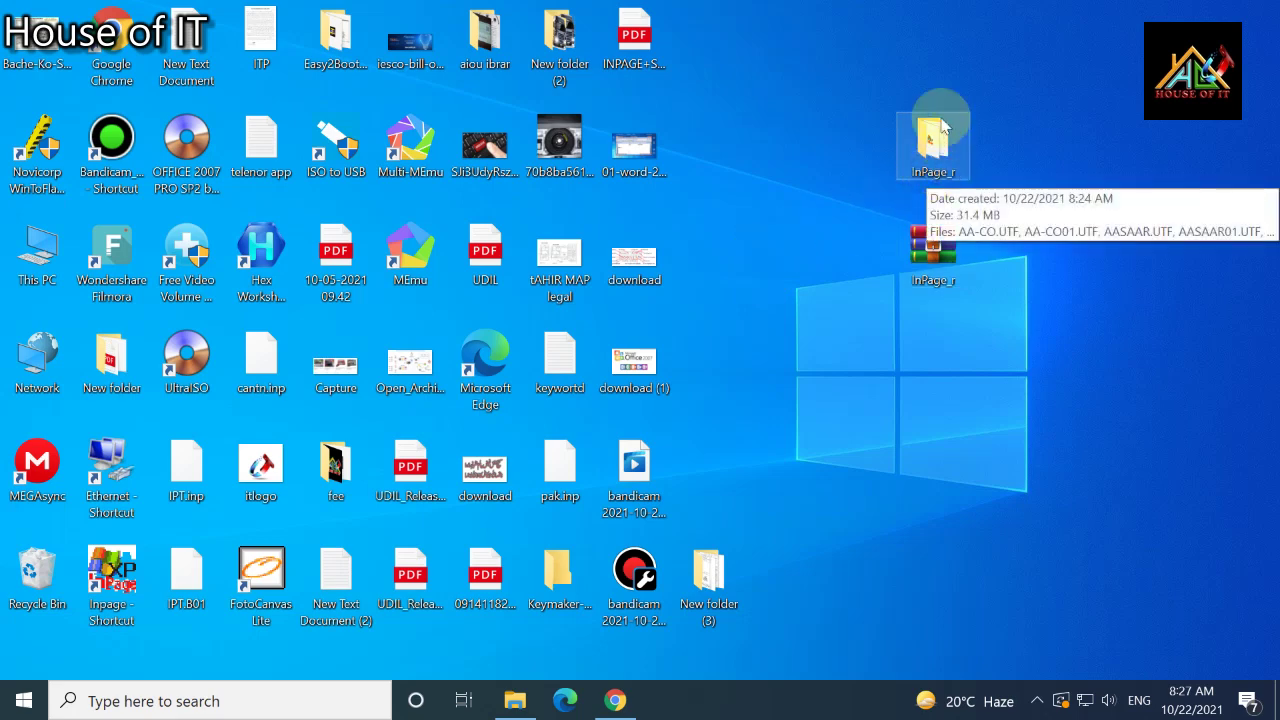
pyautogui.doubleClick(936, 158)
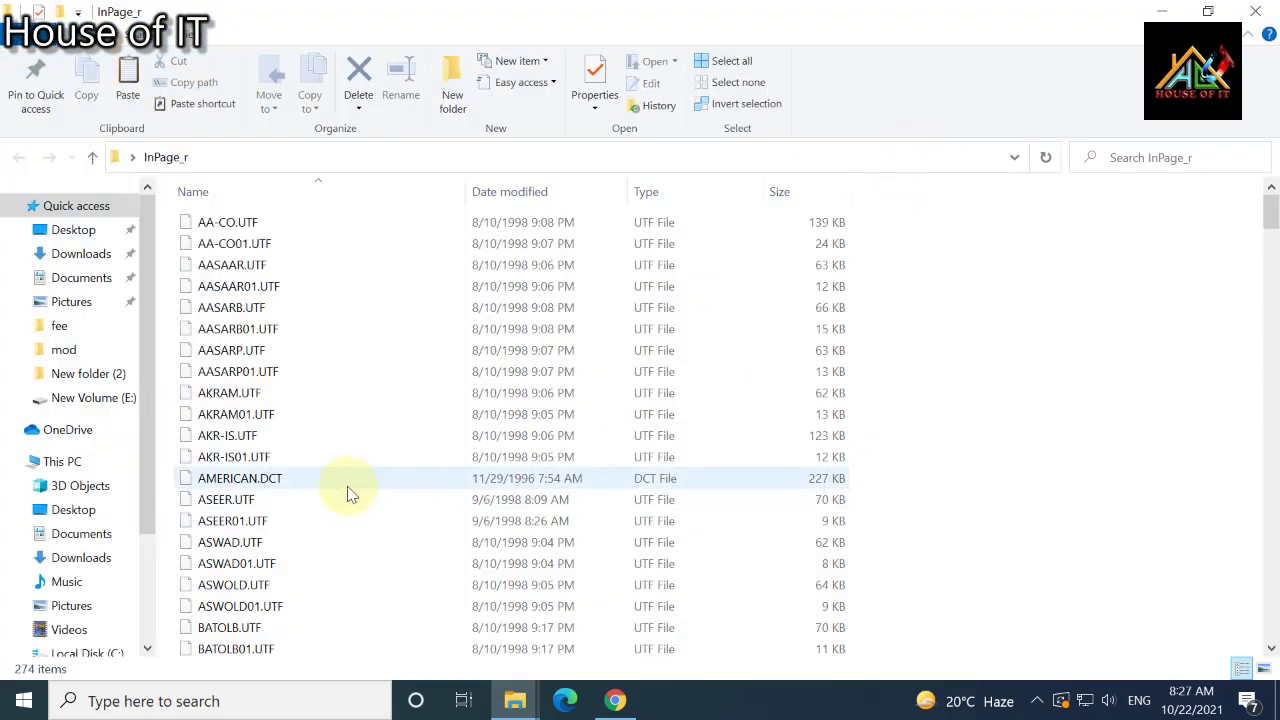
pyautogui.scroll(-10, 349, 491)
pyautogui.scroll(-7, 347, 491)
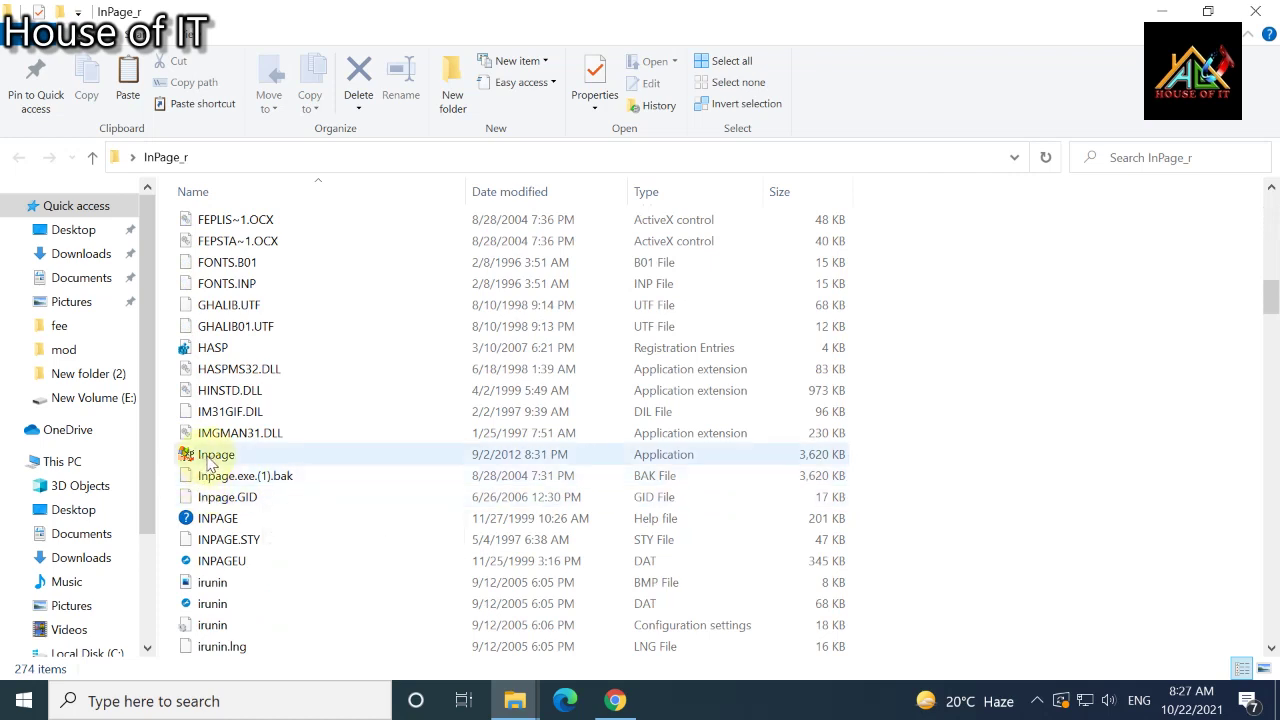
pyautogui.scroll(-1, 195, 460)
pyautogui.click(213, 288)
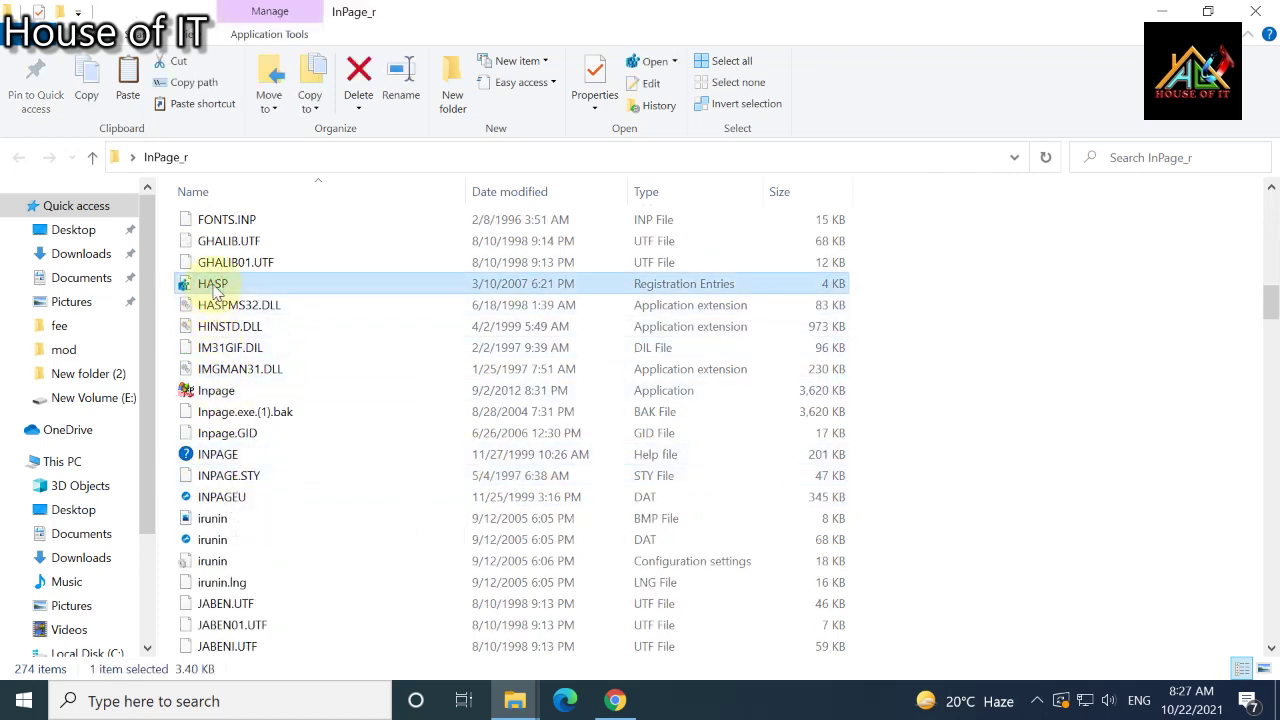
pyautogui.rightClick(213, 285)
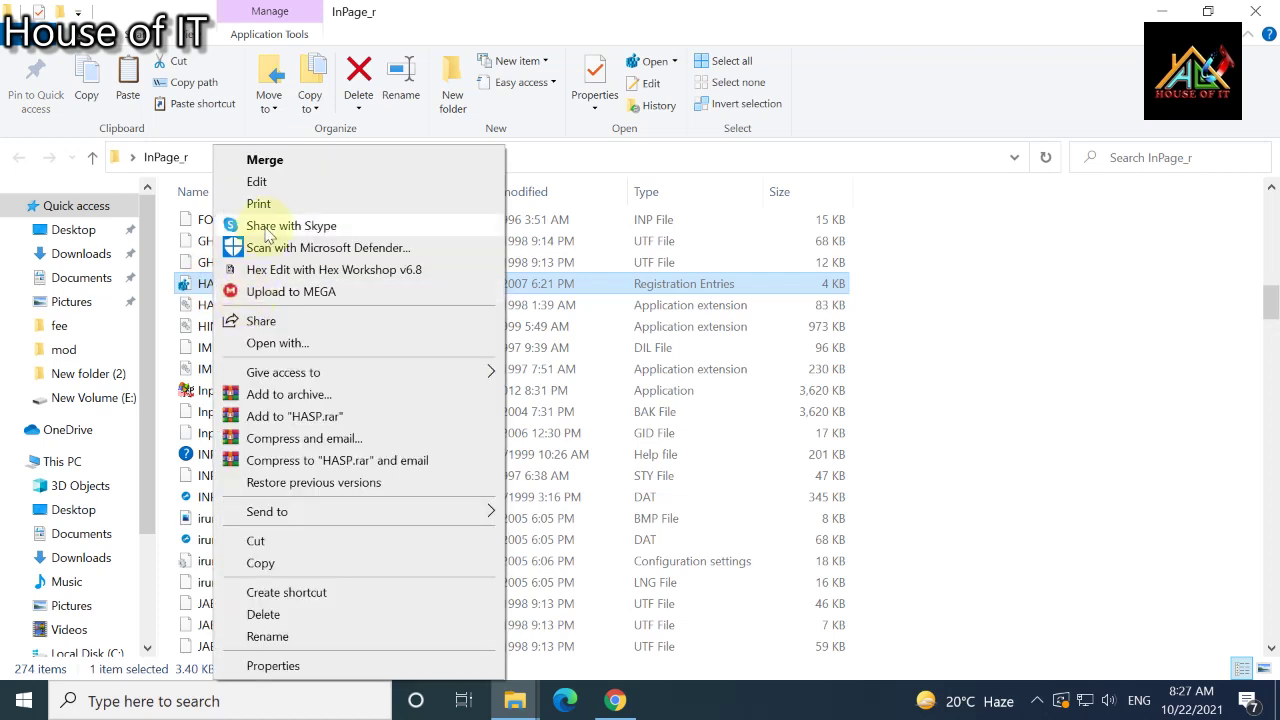
pyautogui.click(266, 162)
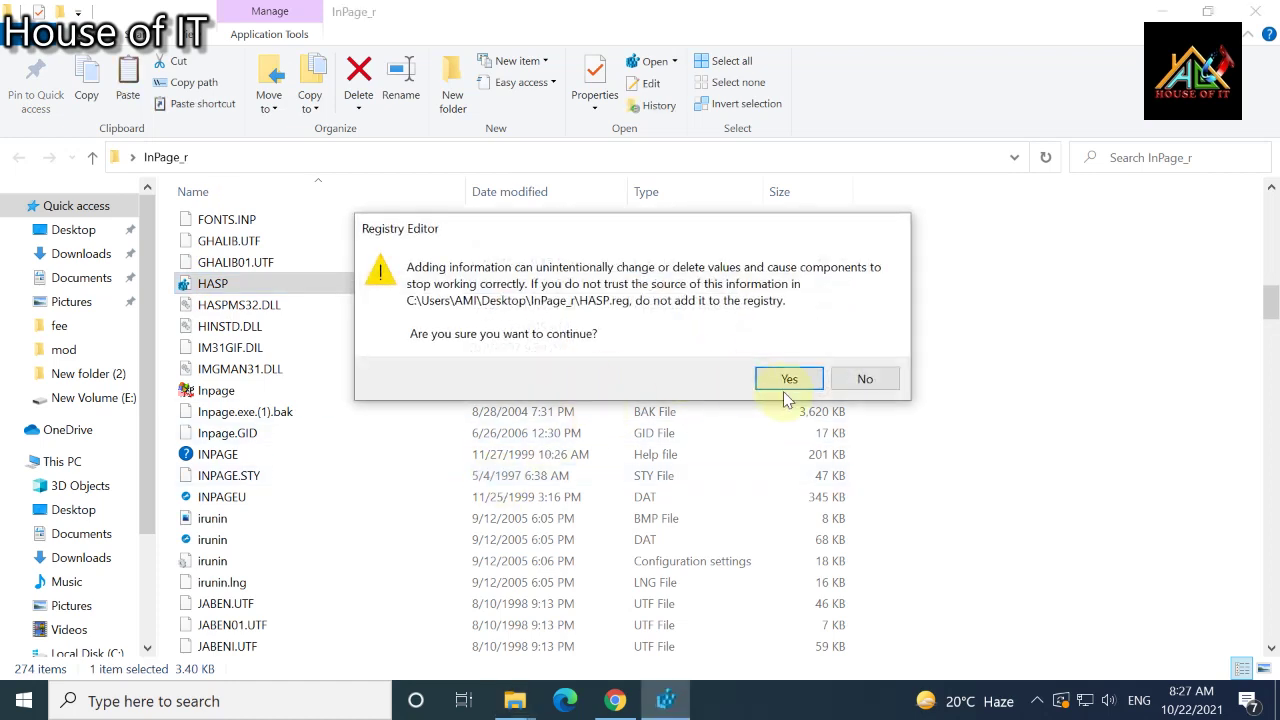
pyautogui.click(789, 380)
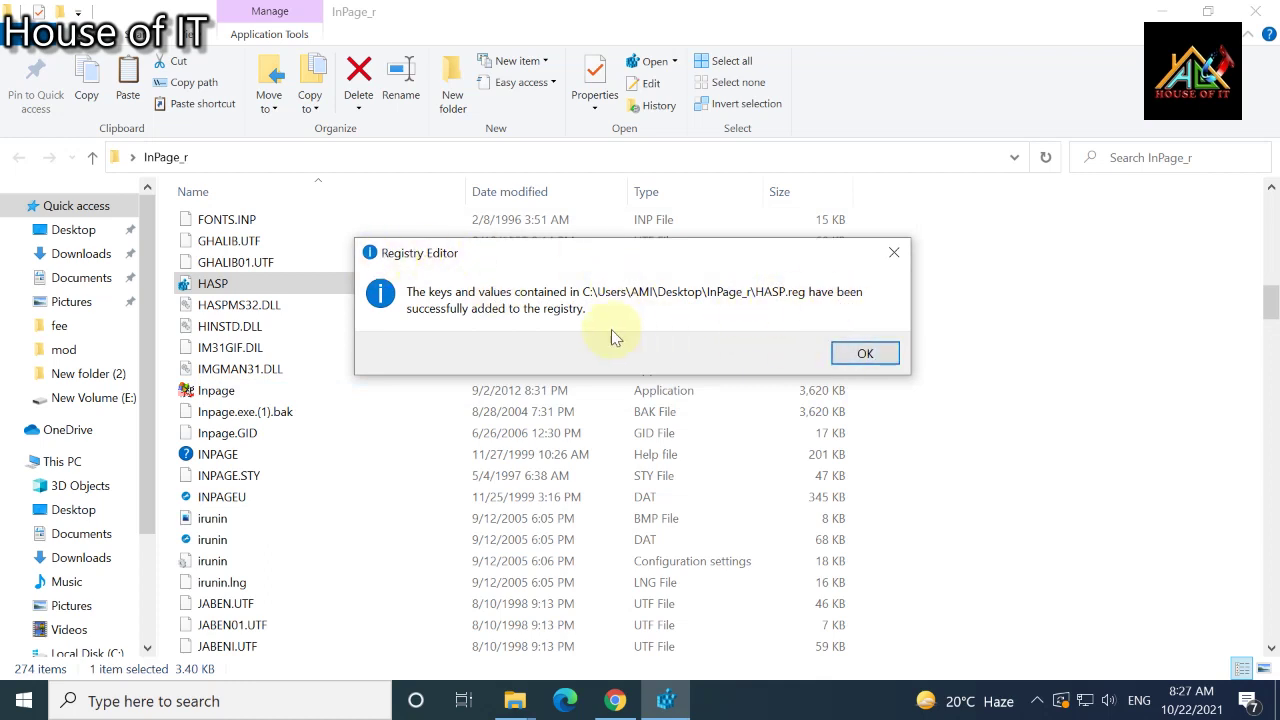
pyautogui.click(864, 355)
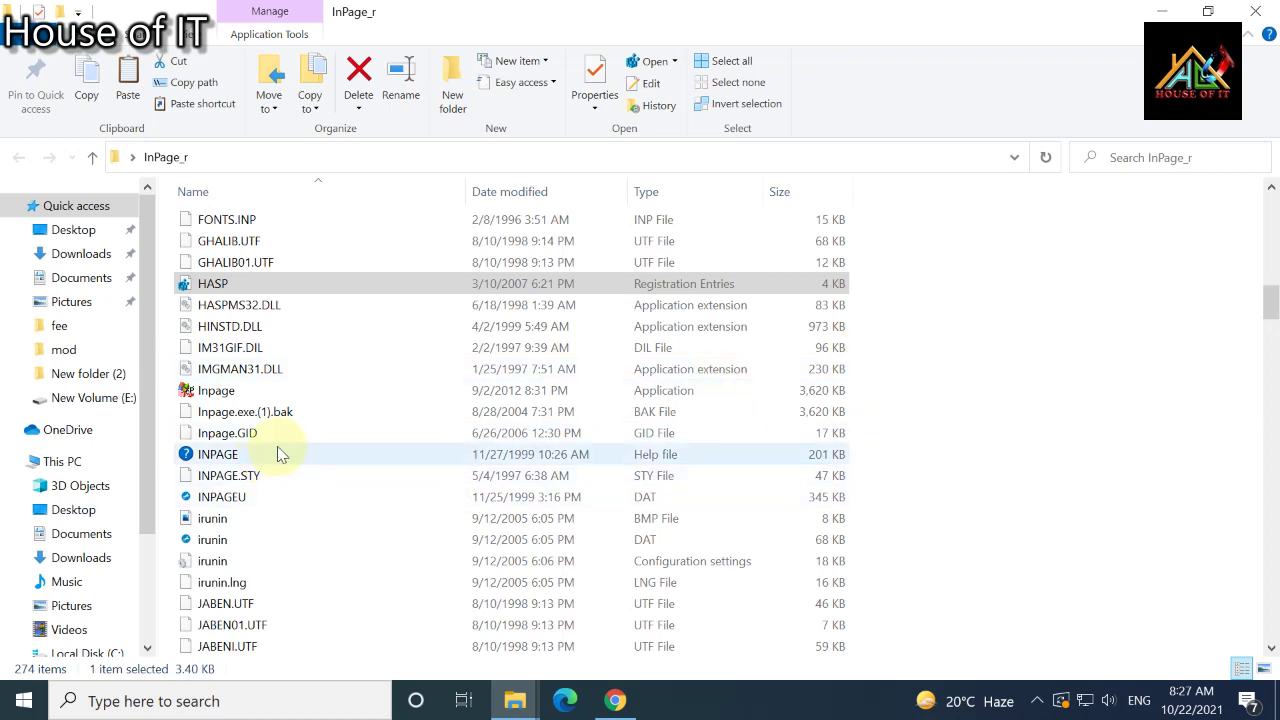
# Locate the Inpage application in the folder, view its option to send a shortcut to the desktop, and close the folder.
pyautogui.scroll(-6, 290, 455)
pyautogui.scroll(7, 300, 457)
pyautogui.click(220, 452)
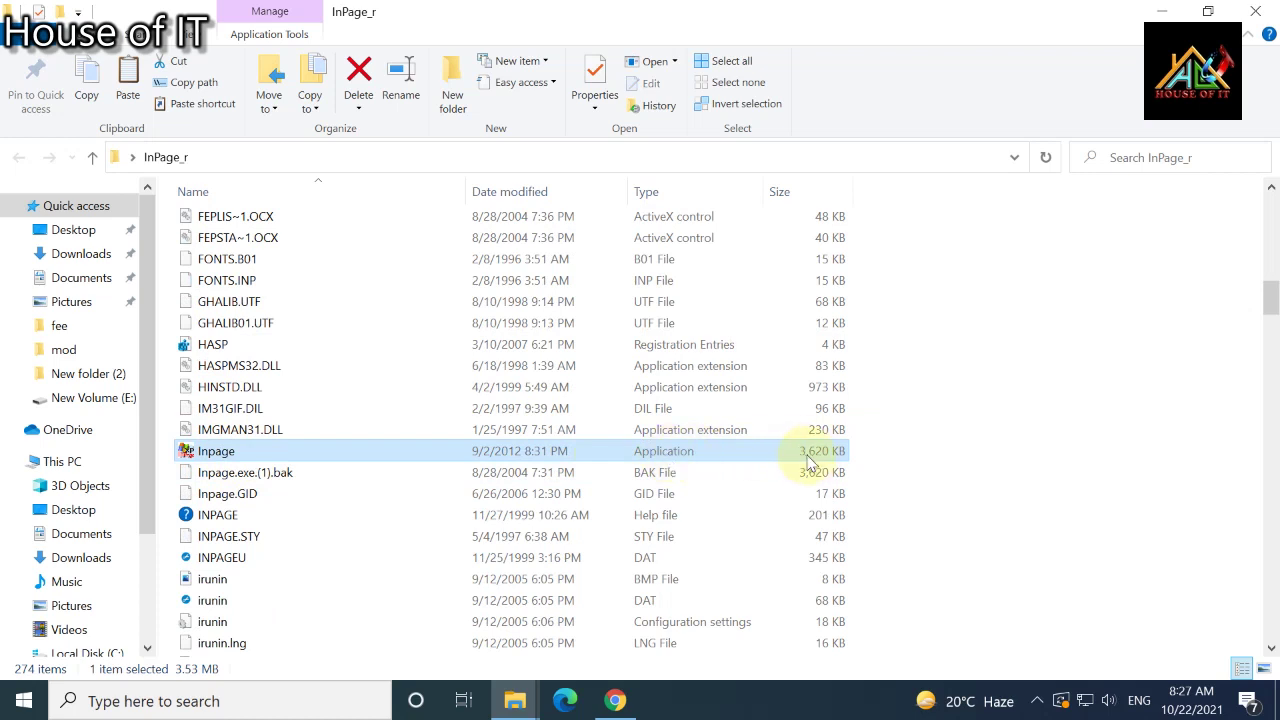
pyautogui.rightClick(268, 452)
pyautogui.moveTo(363, 491)
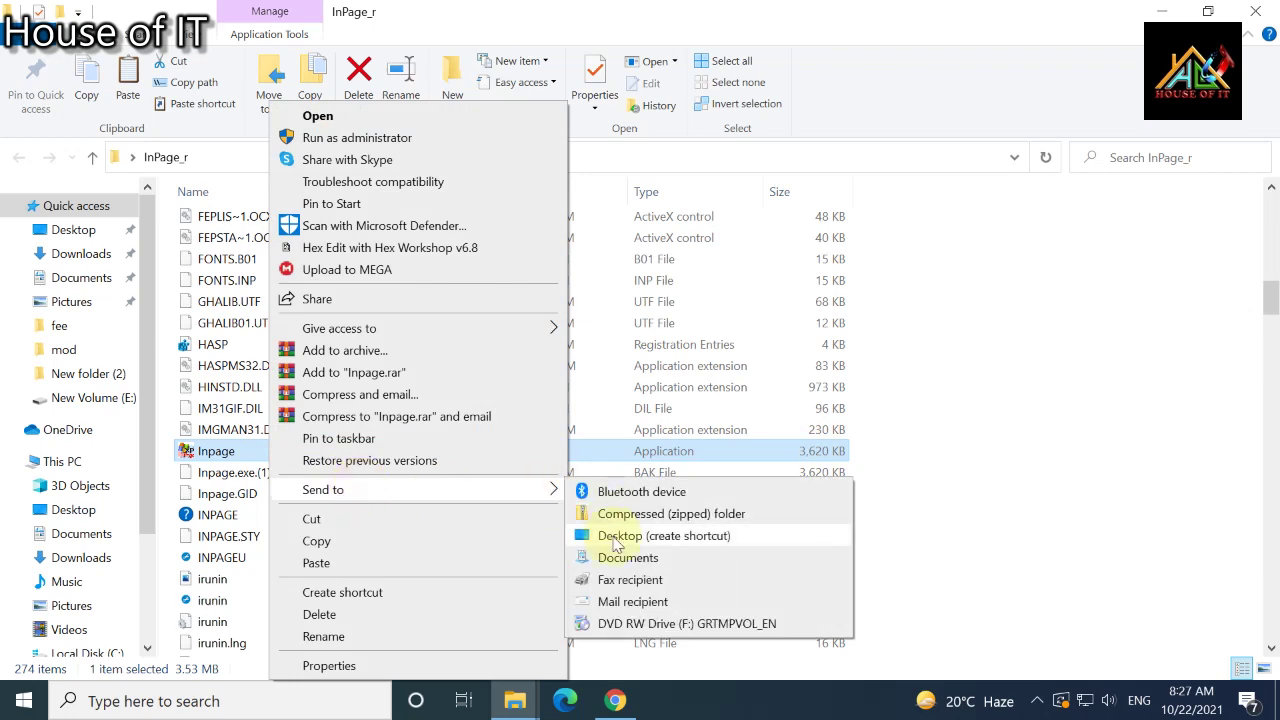
pyautogui.click(1253, 10)
pyautogui.click(1253, 10)
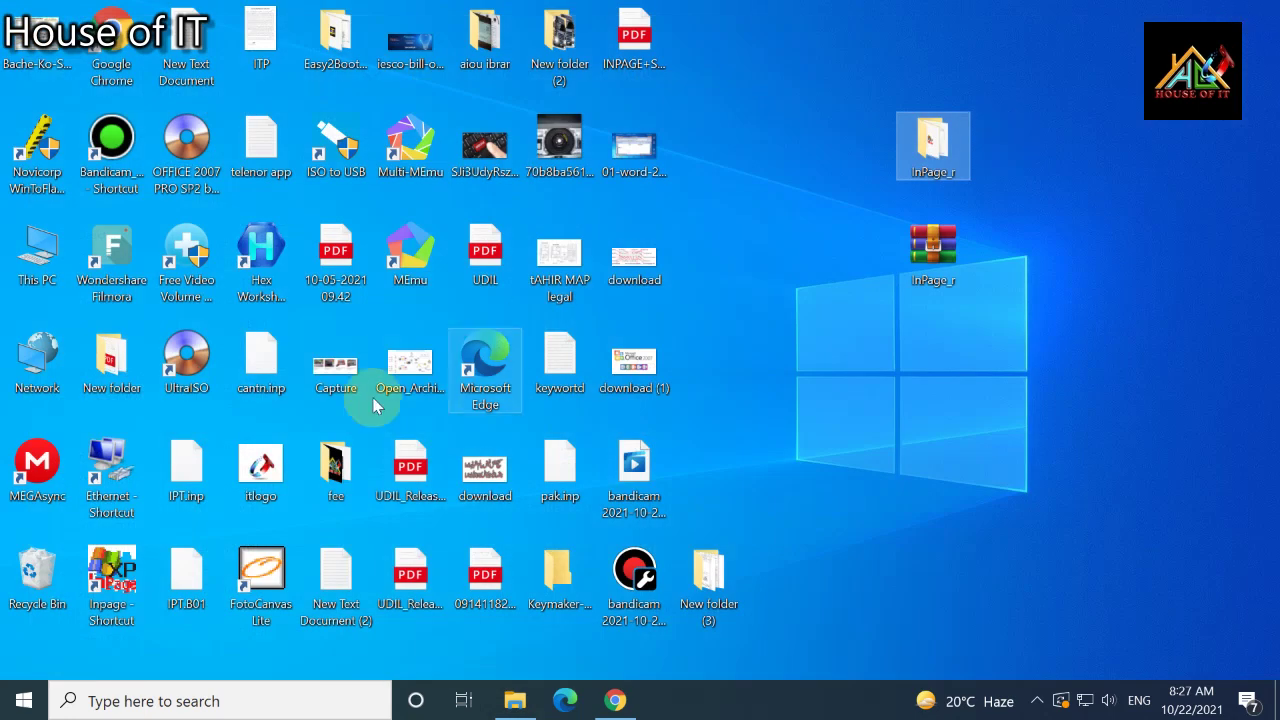
# Launch InPage from its desktop shortcut and move the InPage_r archive beside the InPage_r folder.
pyautogui.doubleClick(112, 580)
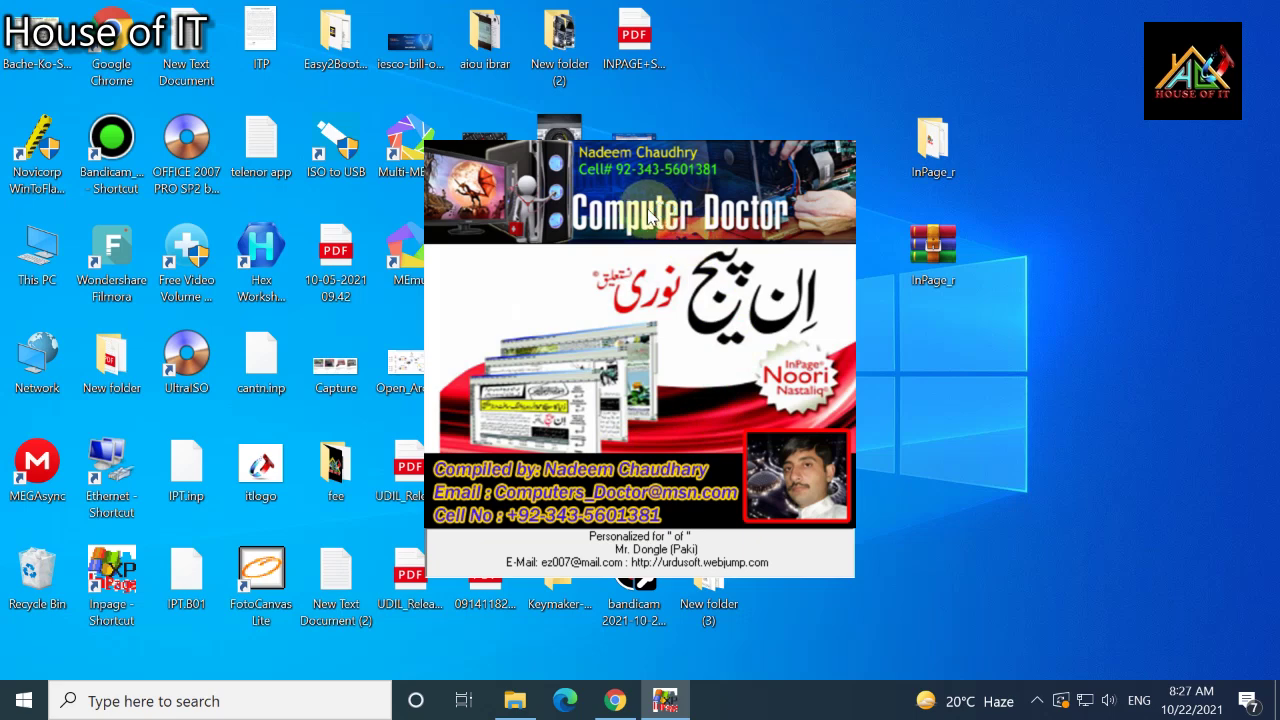
pyautogui.moveTo(928, 253); pyautogui.dragTo(1006, 150)
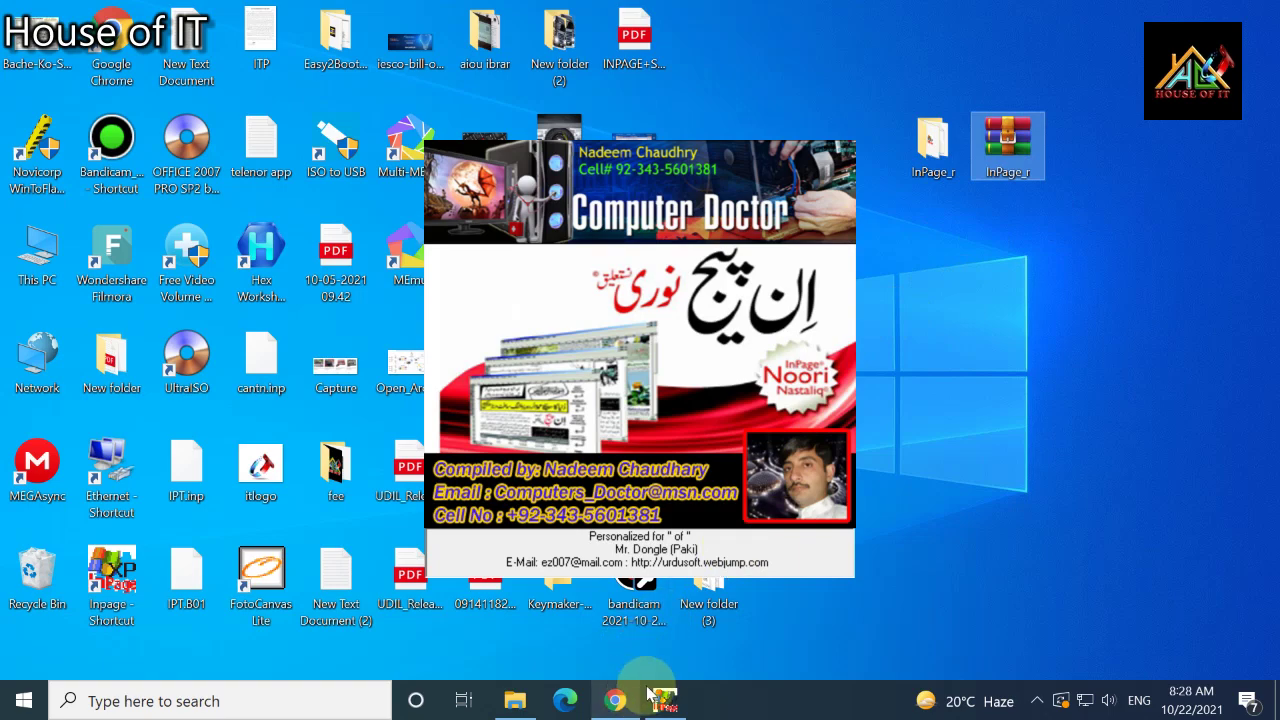
# Switch to Chrome and open youtube.com in a new tab.
pyautogui.click(615, 700)
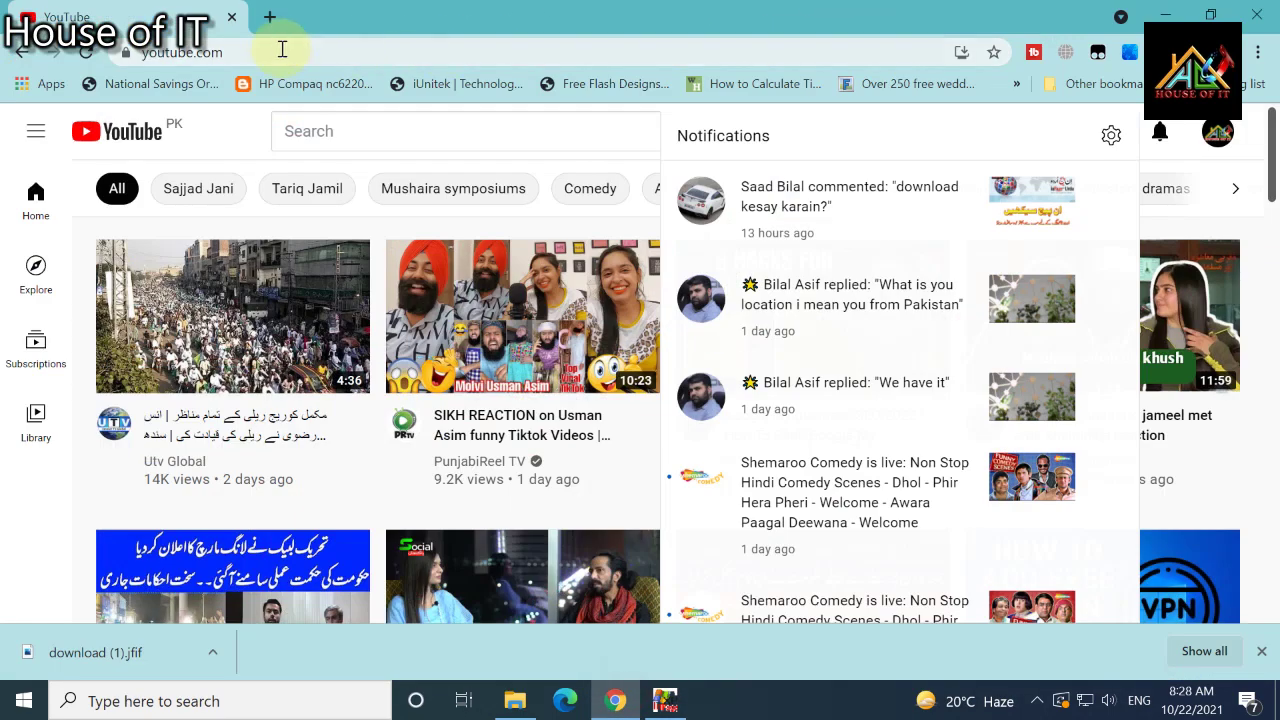
pyautogui.click(269, 17)
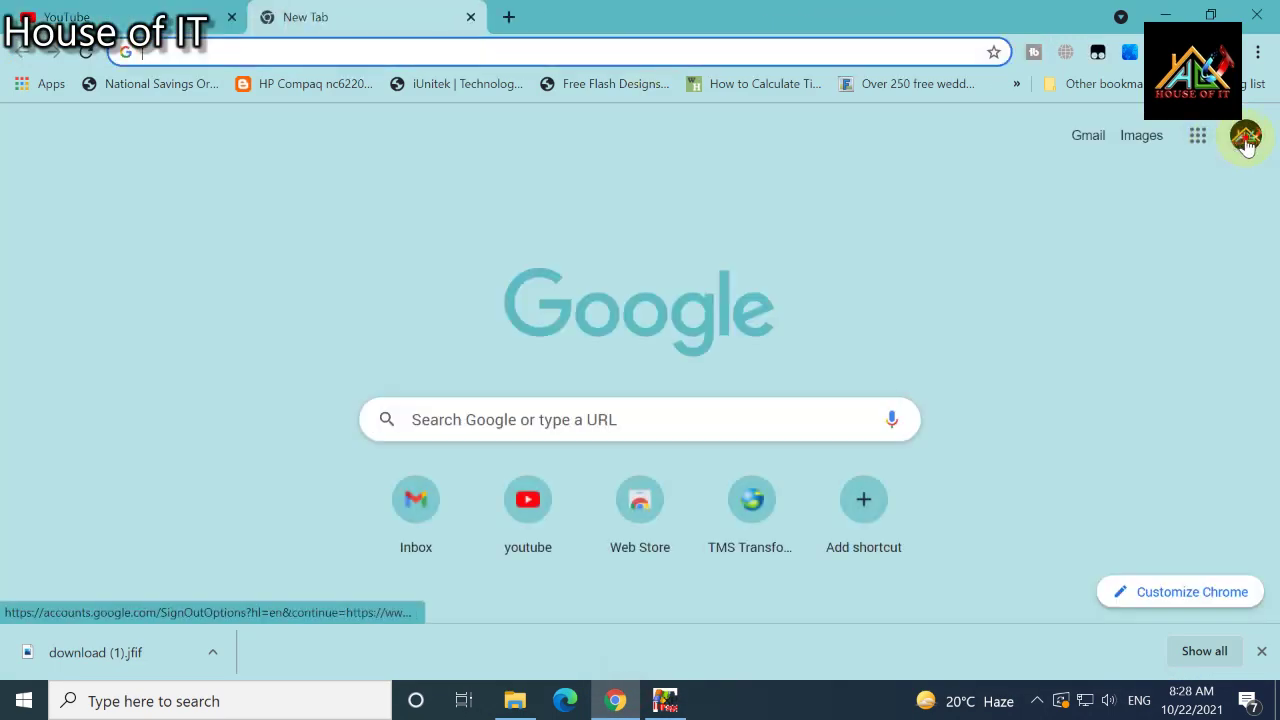
pyautogui.click(1230, 165)
pyautogui.click(1246, 140)
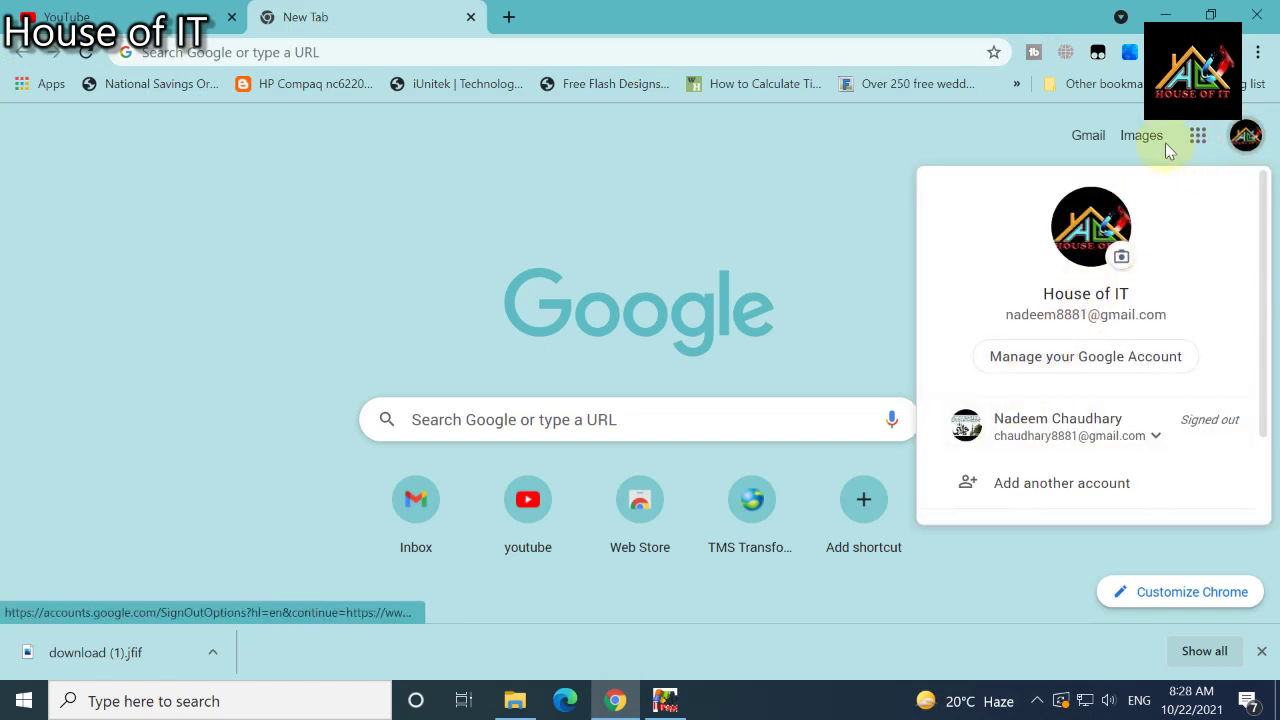
pyautogui.click(471, 47)
pyautogui.write('youtube.com')
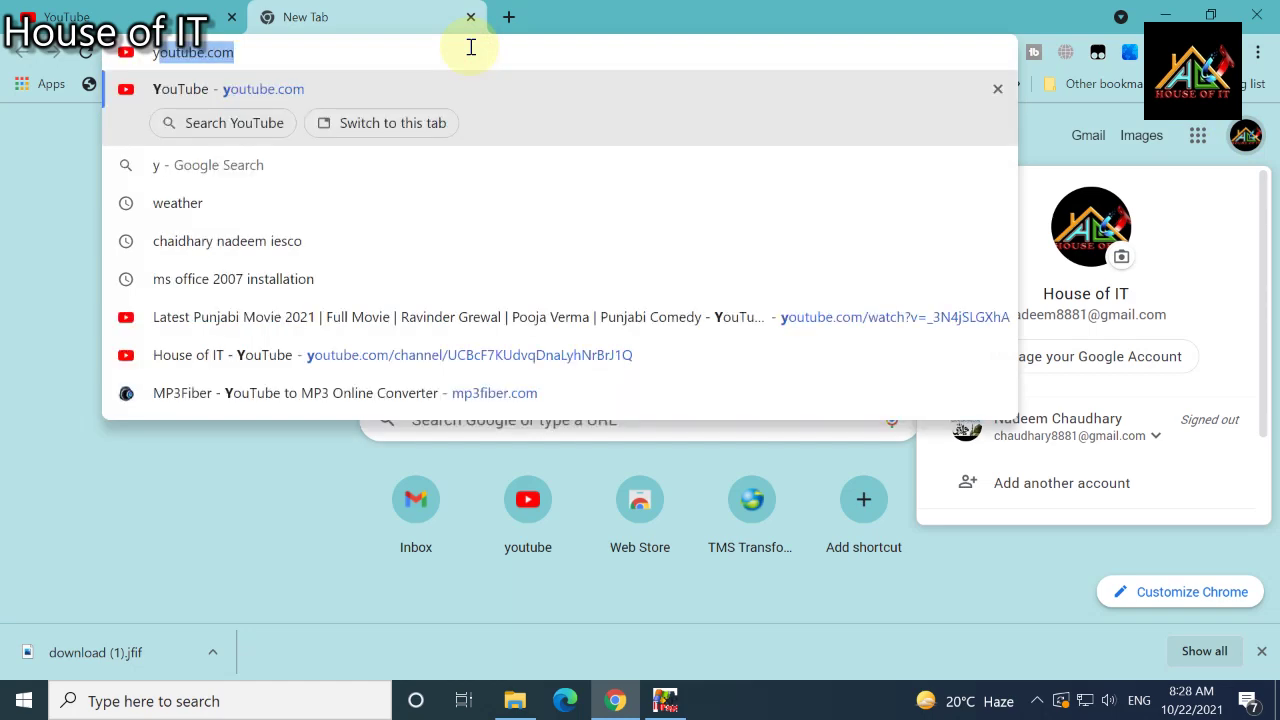
pyautogui.click(258, 98)
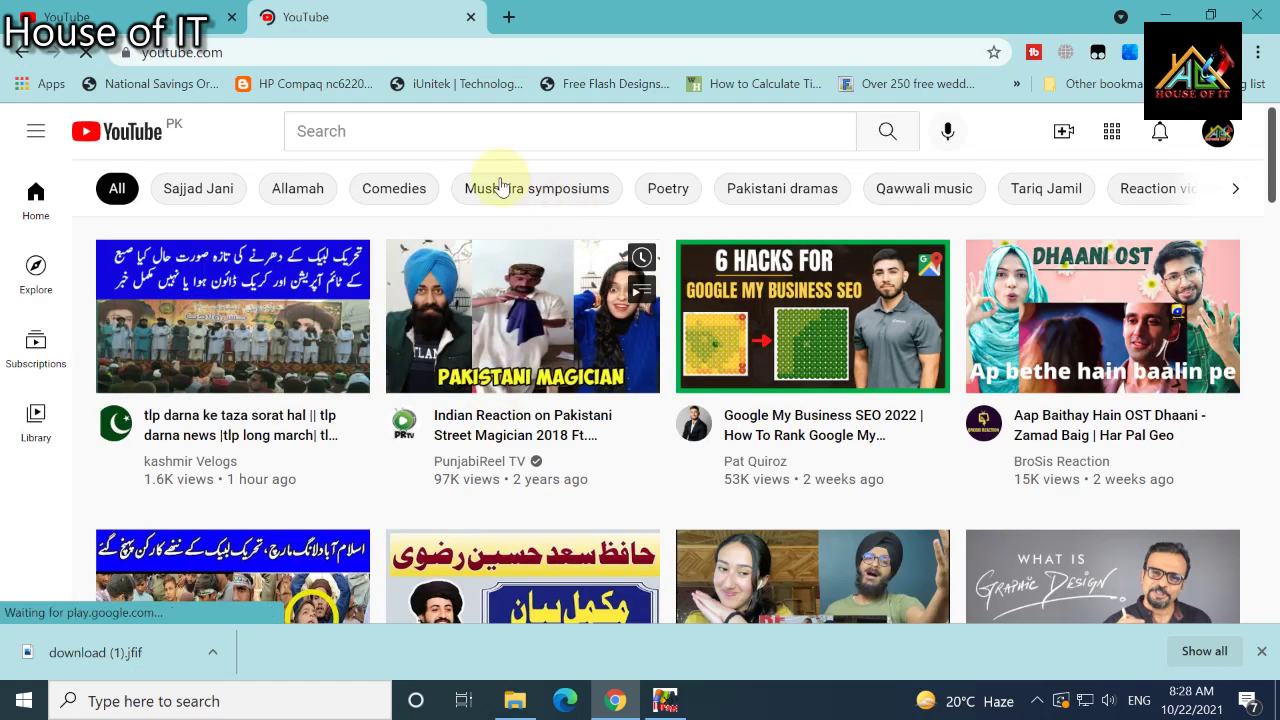
# Open the signed-in House of IT channel and browse its list of uploaded videos.
pyautogui.click(1205, 140)
pyautogui.click(975, 228)
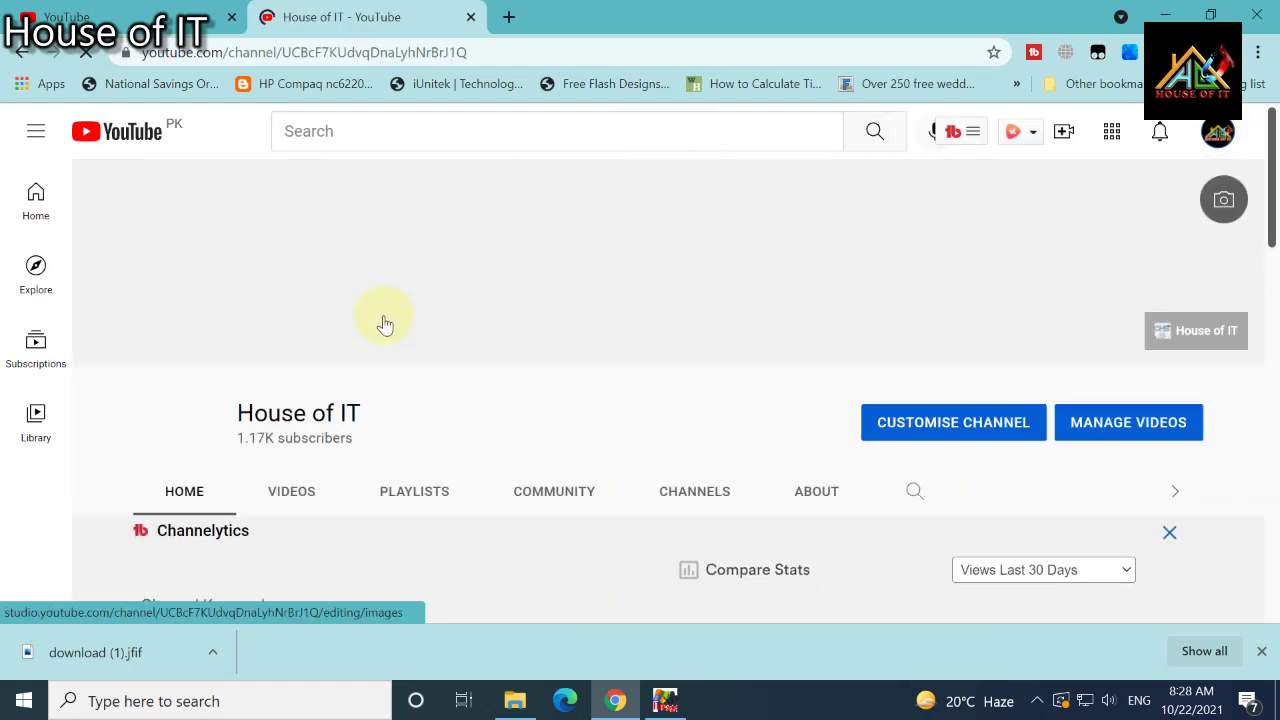
pyautogui.scroll(-3, 310, 500)
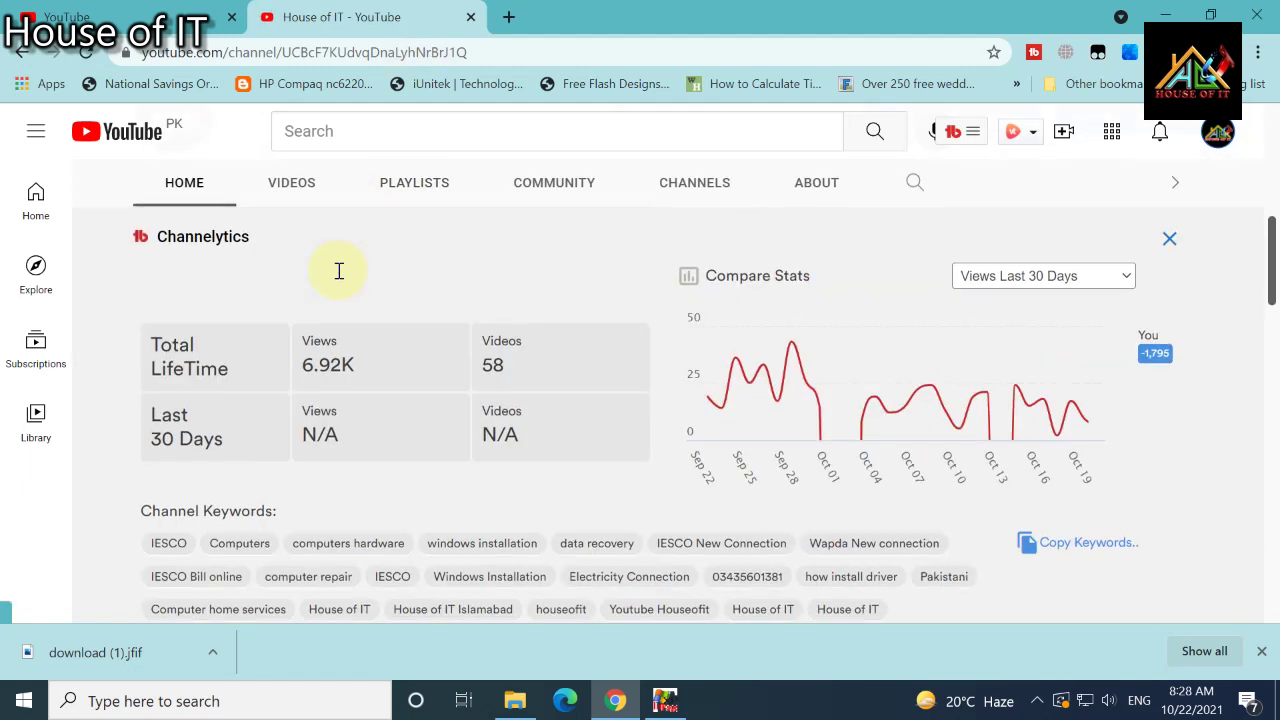
pyautogui.click(303, 192)
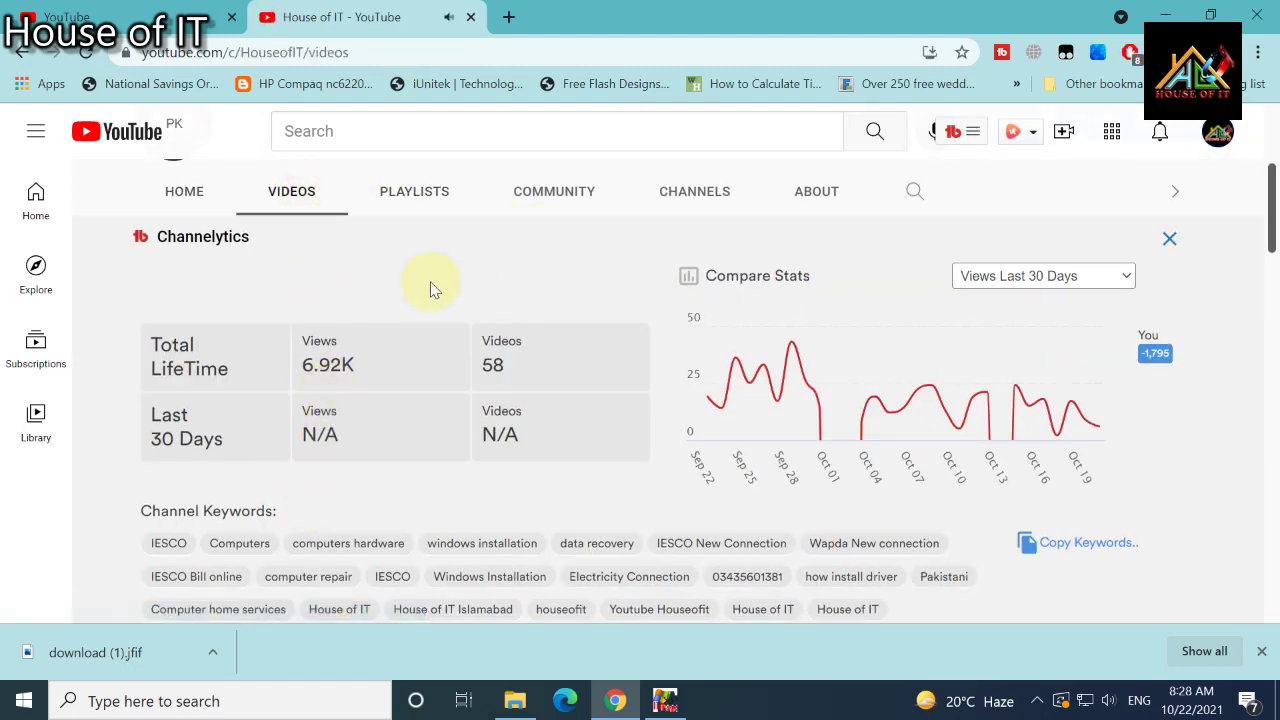
pyautogui.scroll(-4, 420, 300)
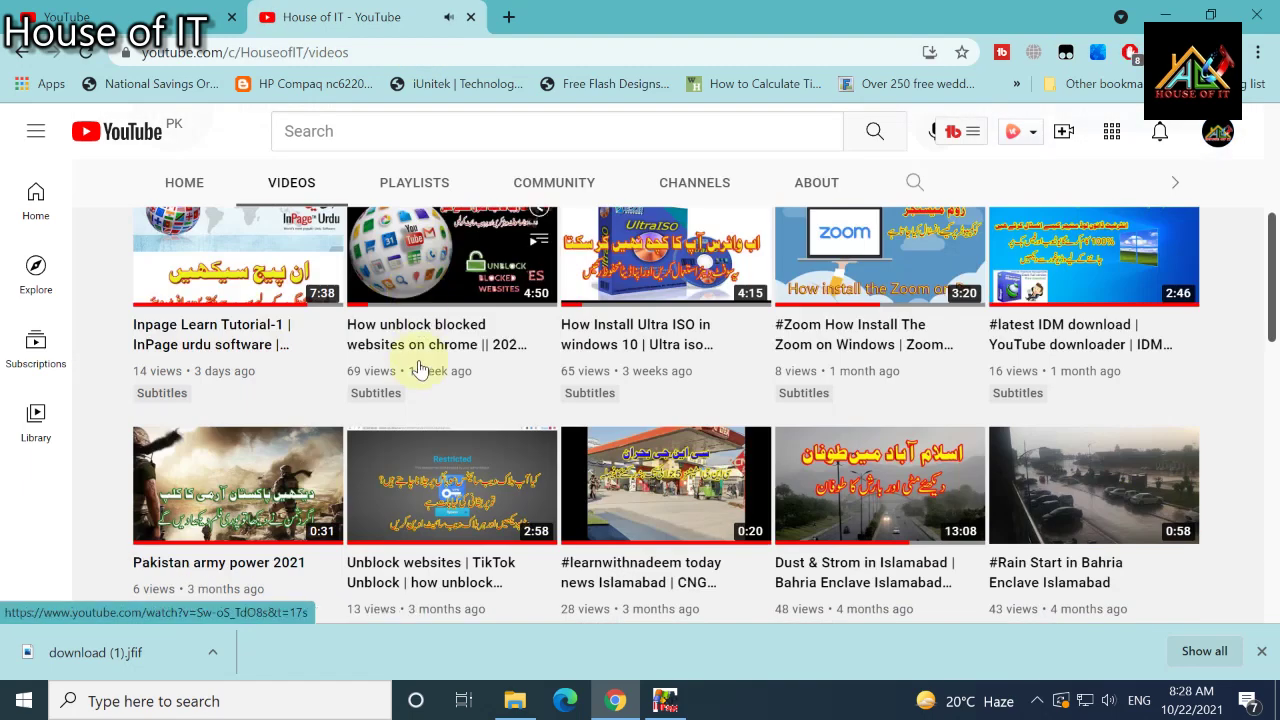
# Open the video Inpage Learn Tutorial-1, pause it, and read its full description before returning to the desktop.
pyautogui.click(259, 279)
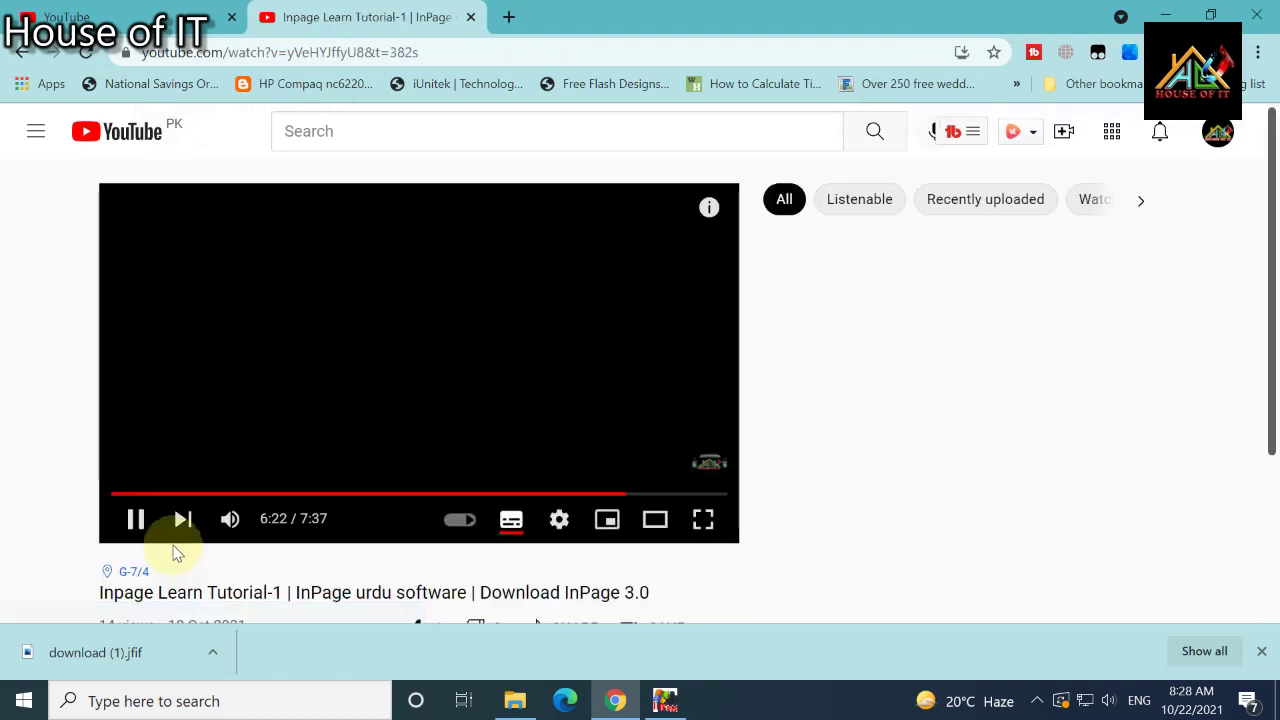
pyautogui.click(133, 520)
pyautogui.scroll(-3, 180, 550)
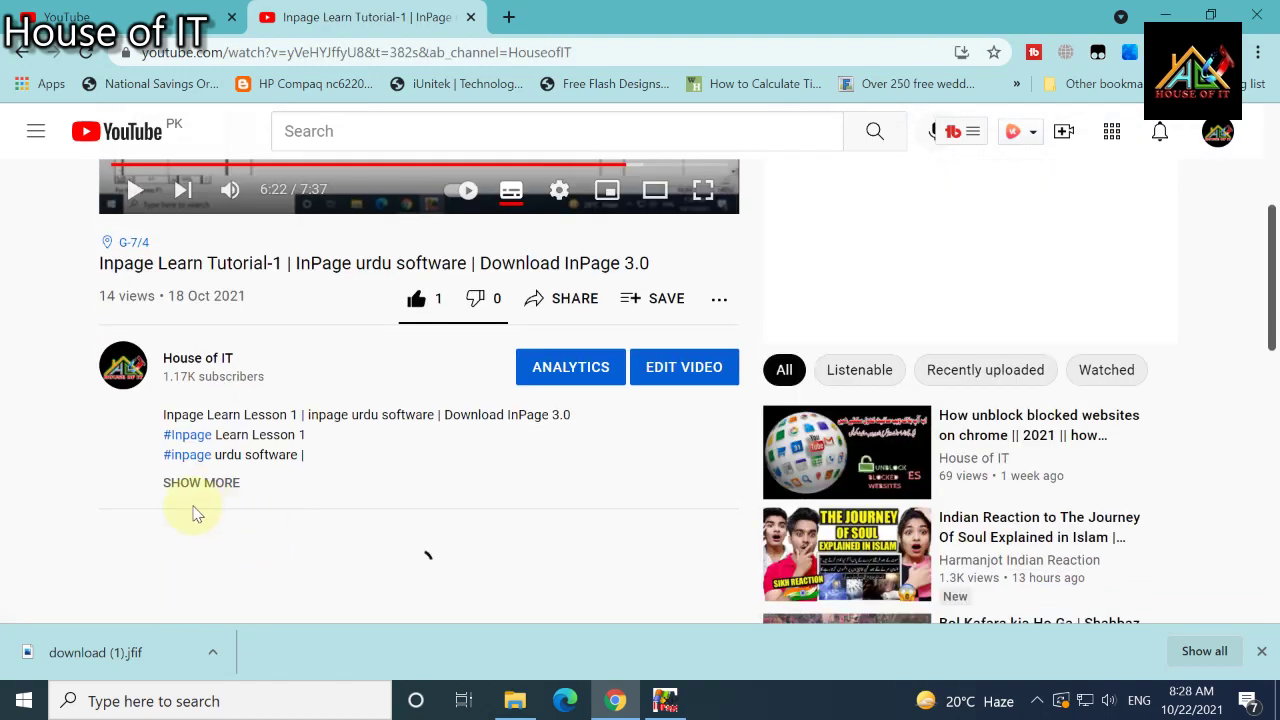
pyautogui.click(200, 483)
pyautogui.scroll(-1, 201, 510)
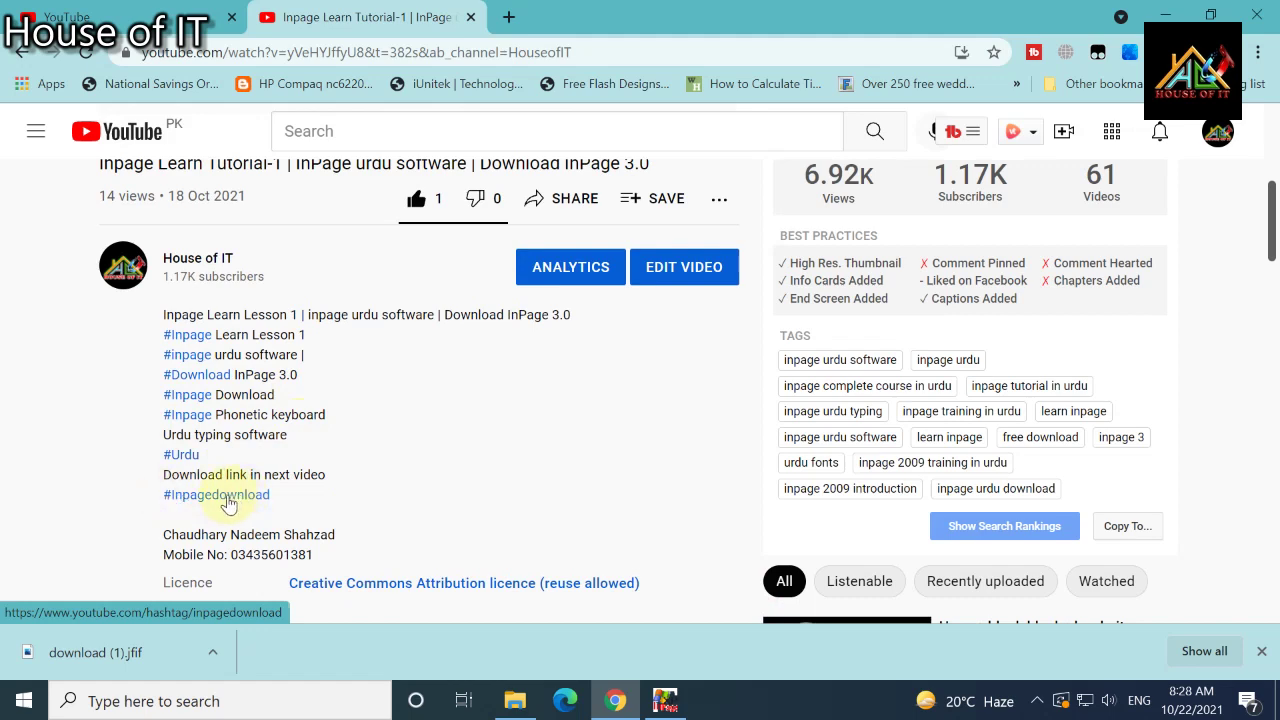
pyautogui.click(1165, 15)
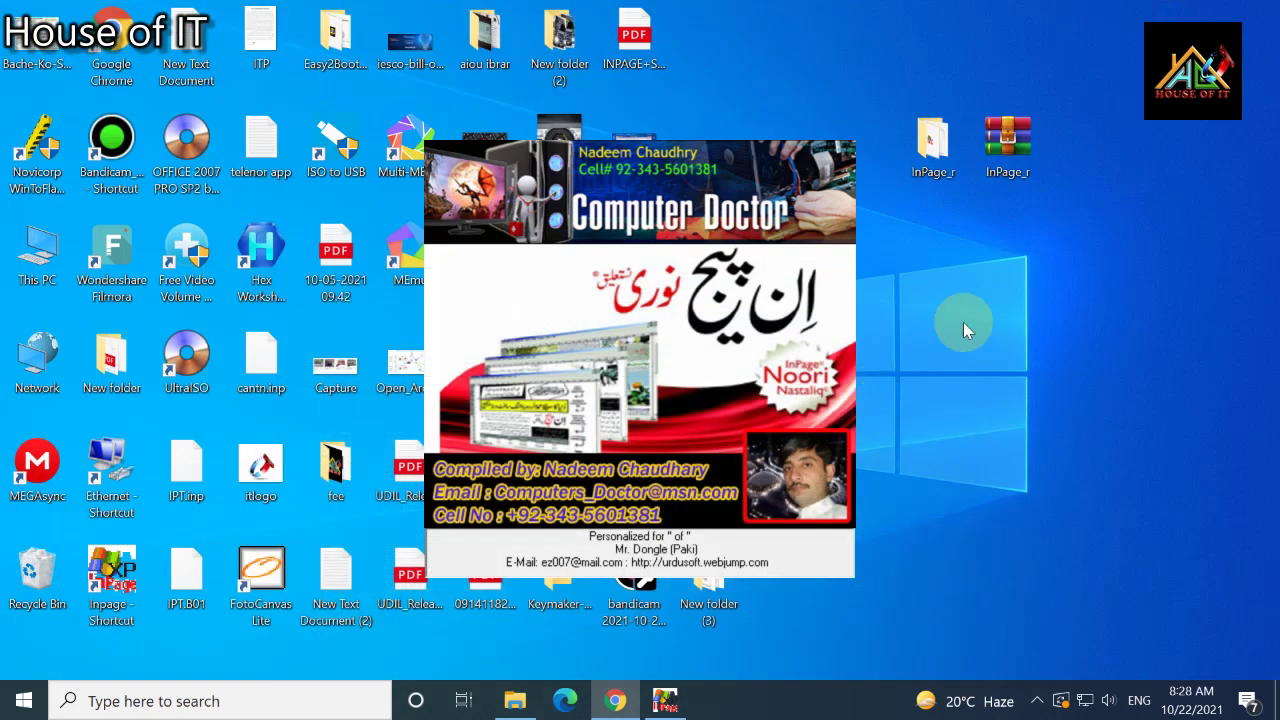
# Move the InPage_r folder and archive to the far right of the desktop, with the folder above the archive.
pyautogui.moveTo(1006, 153); pyautogui.dragTo(1156, 258)
pyautogui.moveTo(933, 150); pyautogui.dragTo(1216, 344)
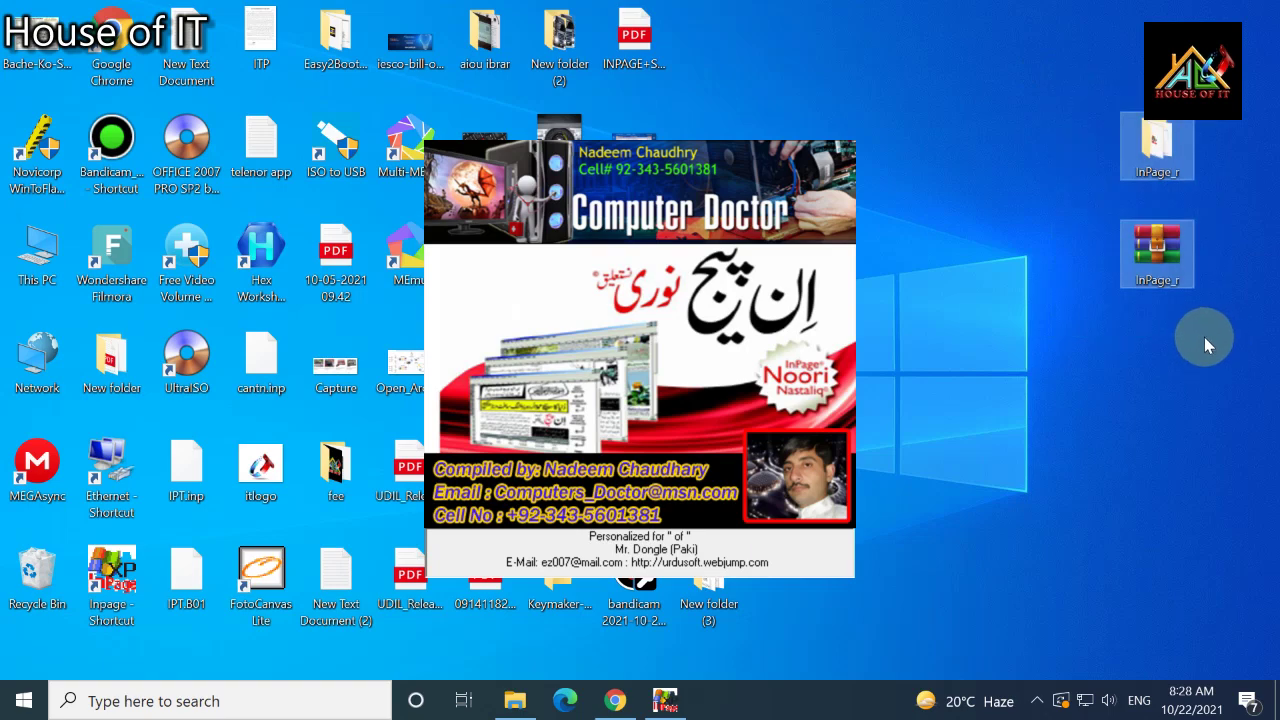
pyautogui.click(615, 700)
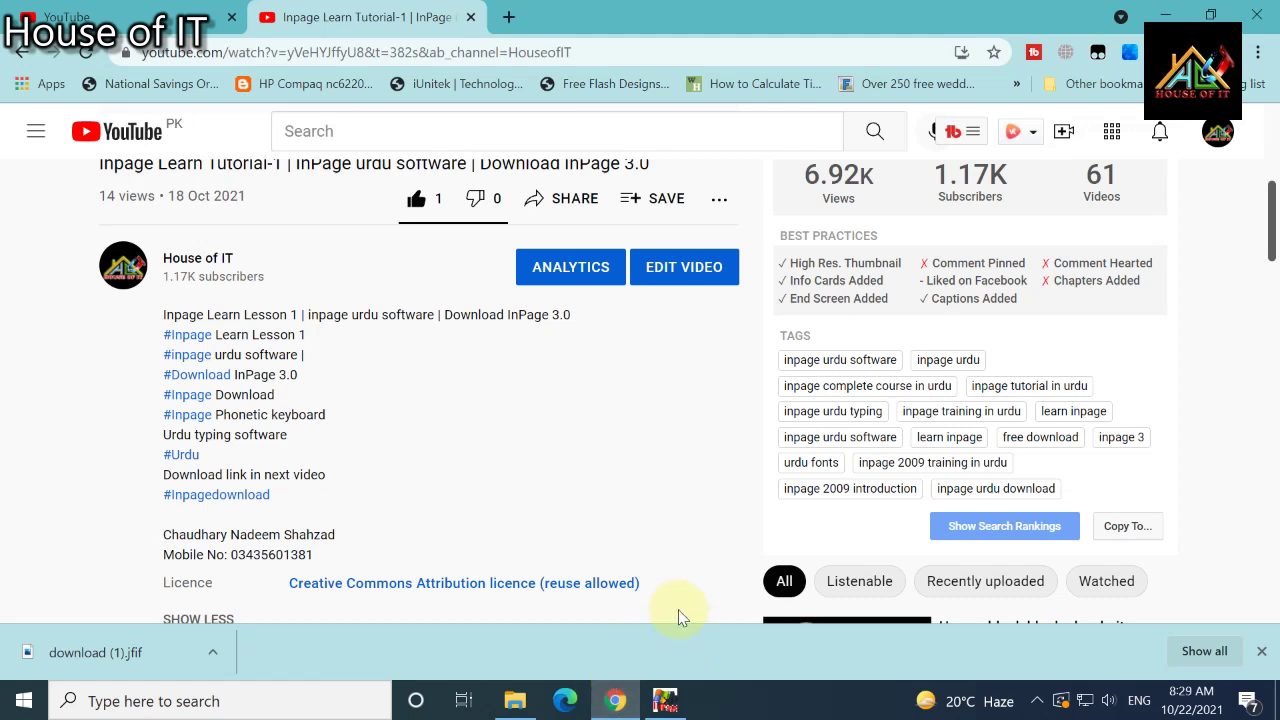
pyautogui.click(1166, 15)
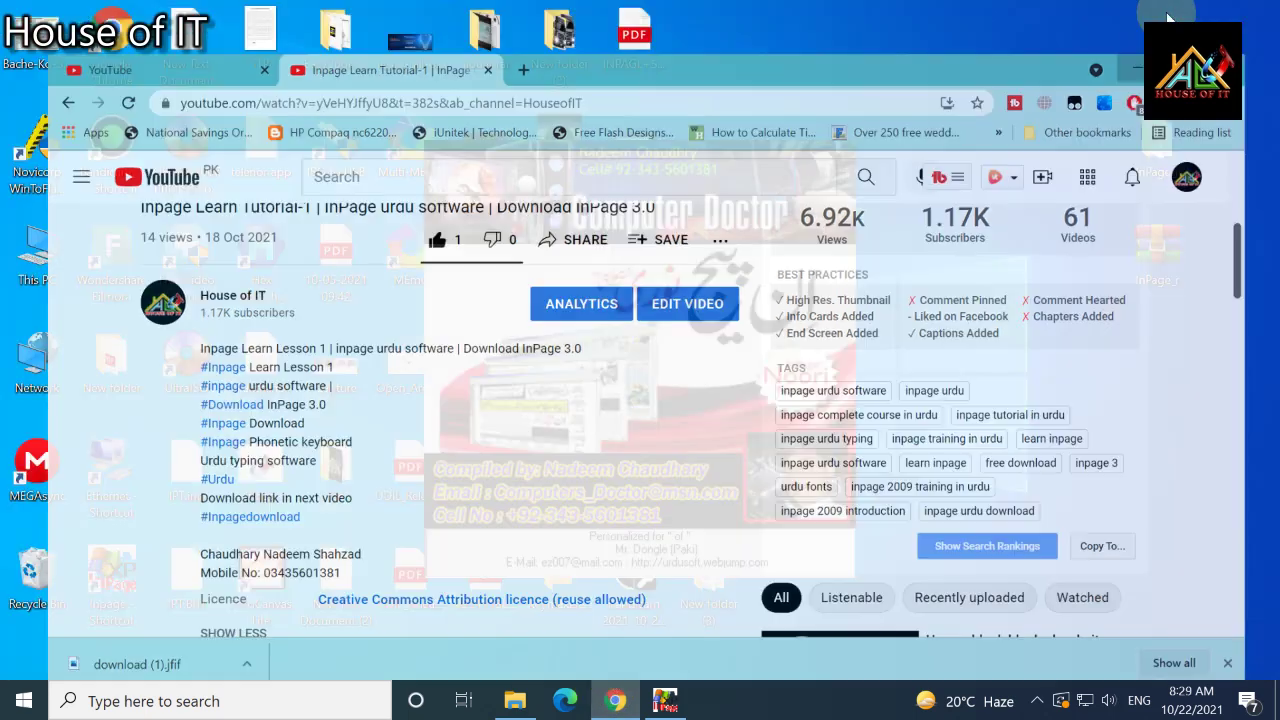
pyautogui.moveTo(1088, 83); pyautogui.dragTo(1207, 340)
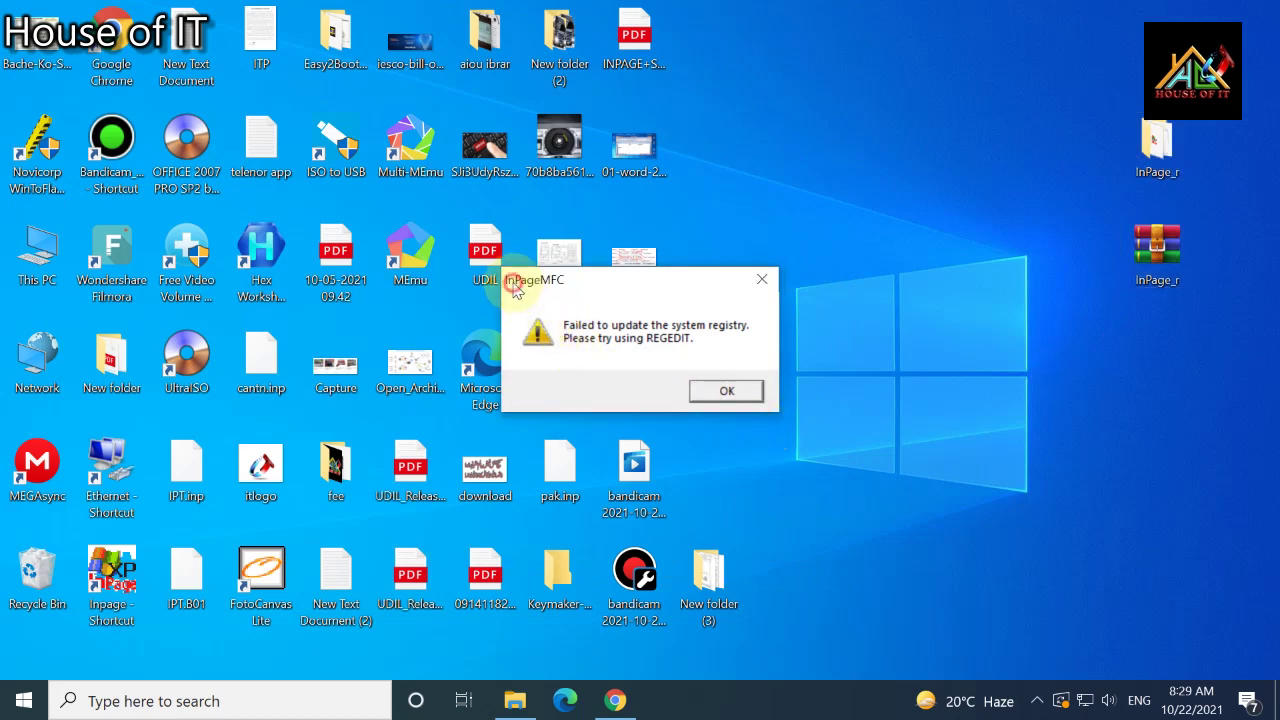
# Dismiss the InPageMFC registry warning and view the About InPage information before closing InPage.
pyautogui.moveTo(508, 282); pyautogui.dragTo(584, 280)
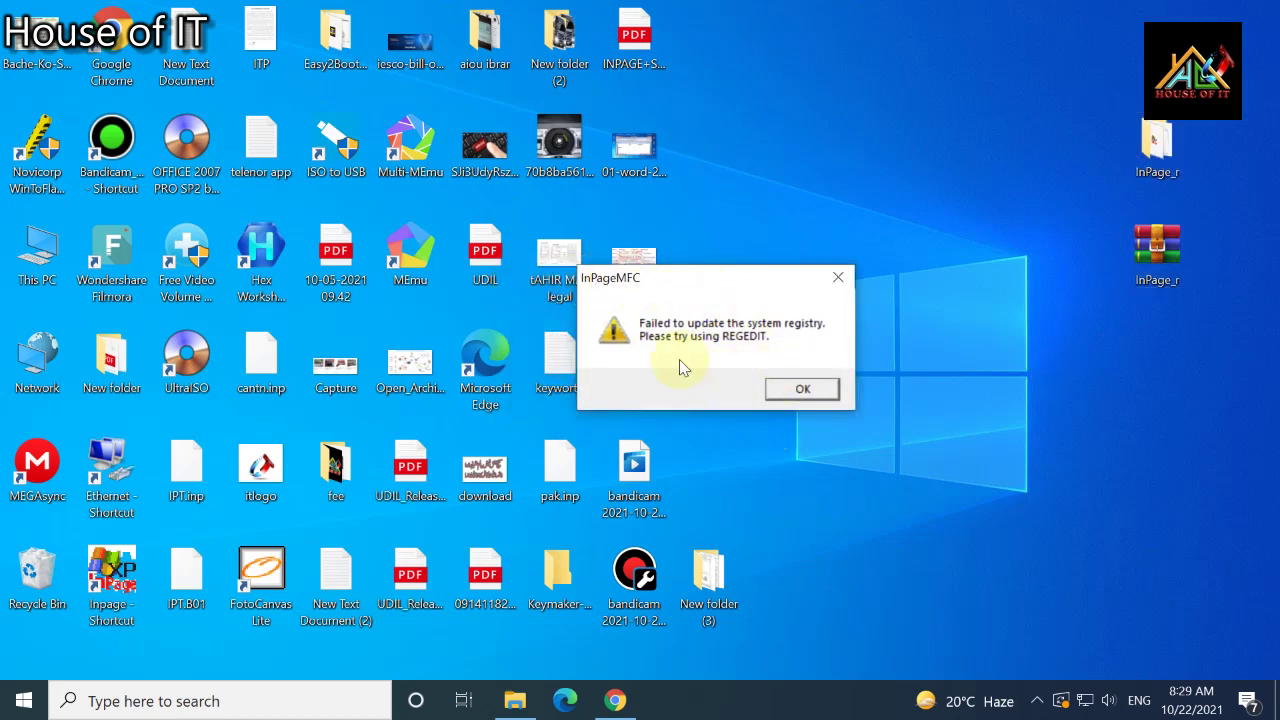
pyautogui.click(803, 391)
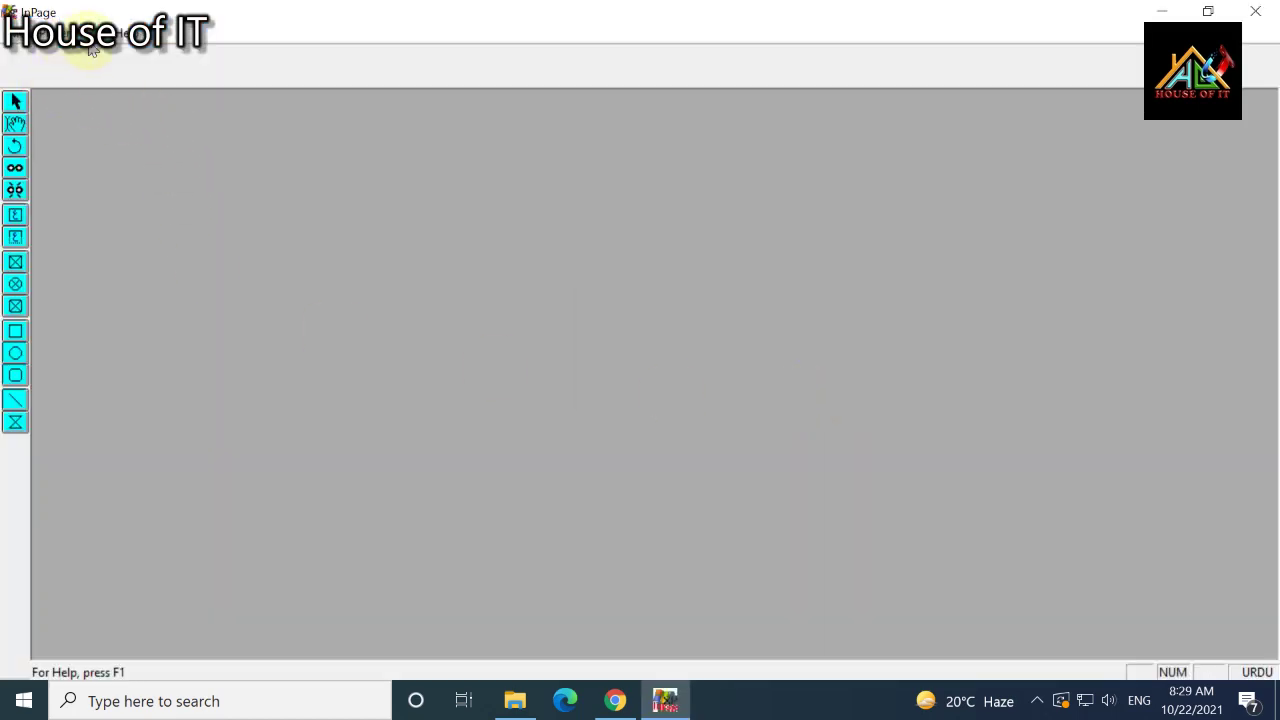
pyautogui.click(128, 32)
pyautogui.click(156, 128)
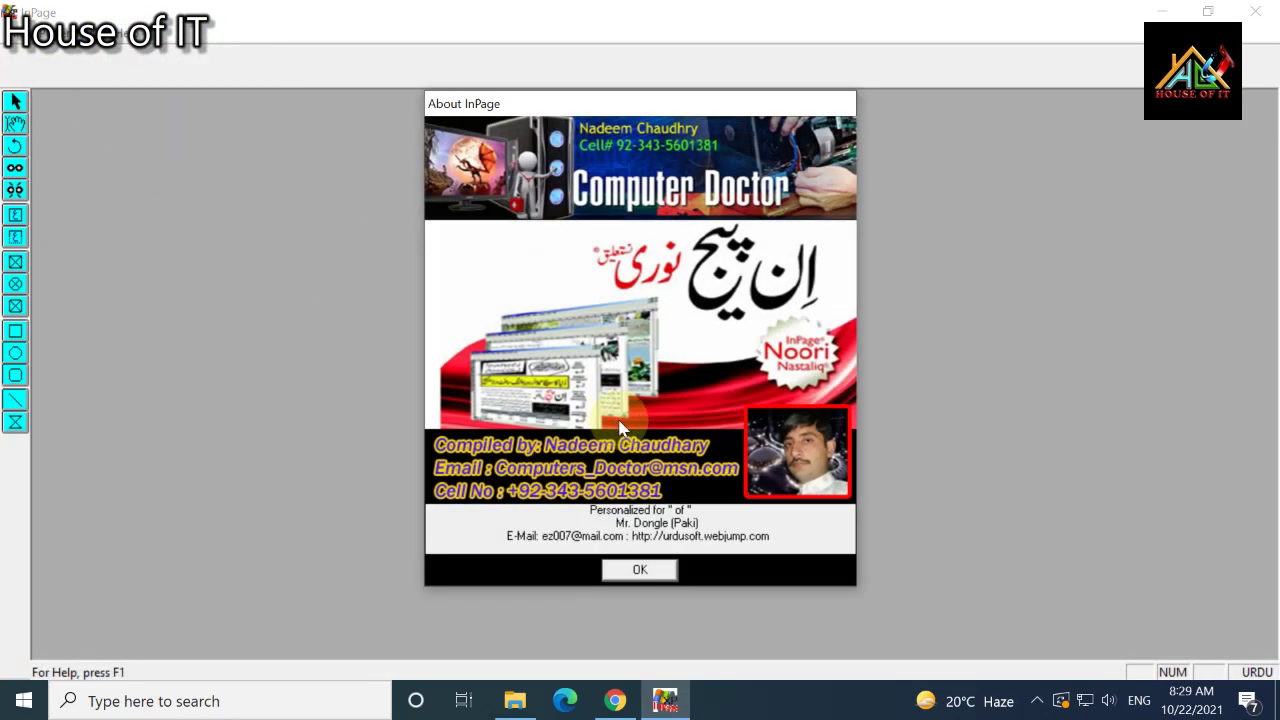
pyautogui.click(641, 571)
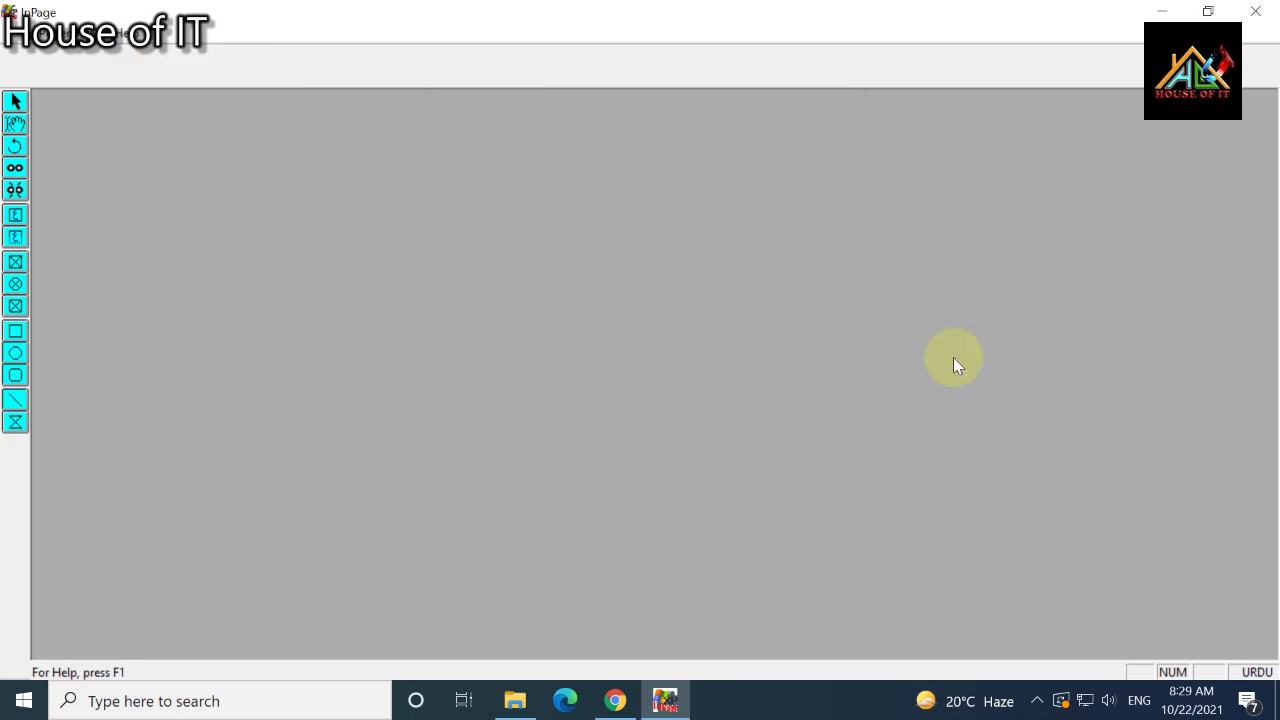
pyautogui.click(1258, 12)
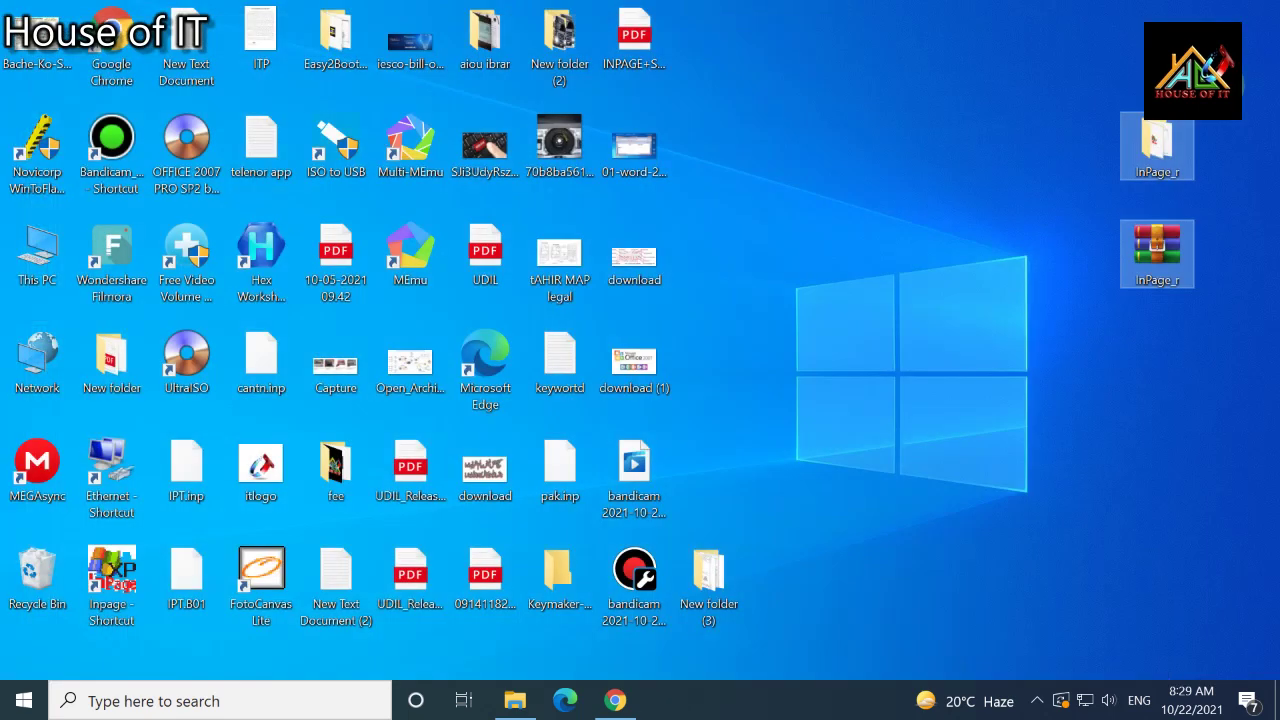
# Bring up the video description in Chrome once more and return to the desktop.
pyautogui.click(617, 705)
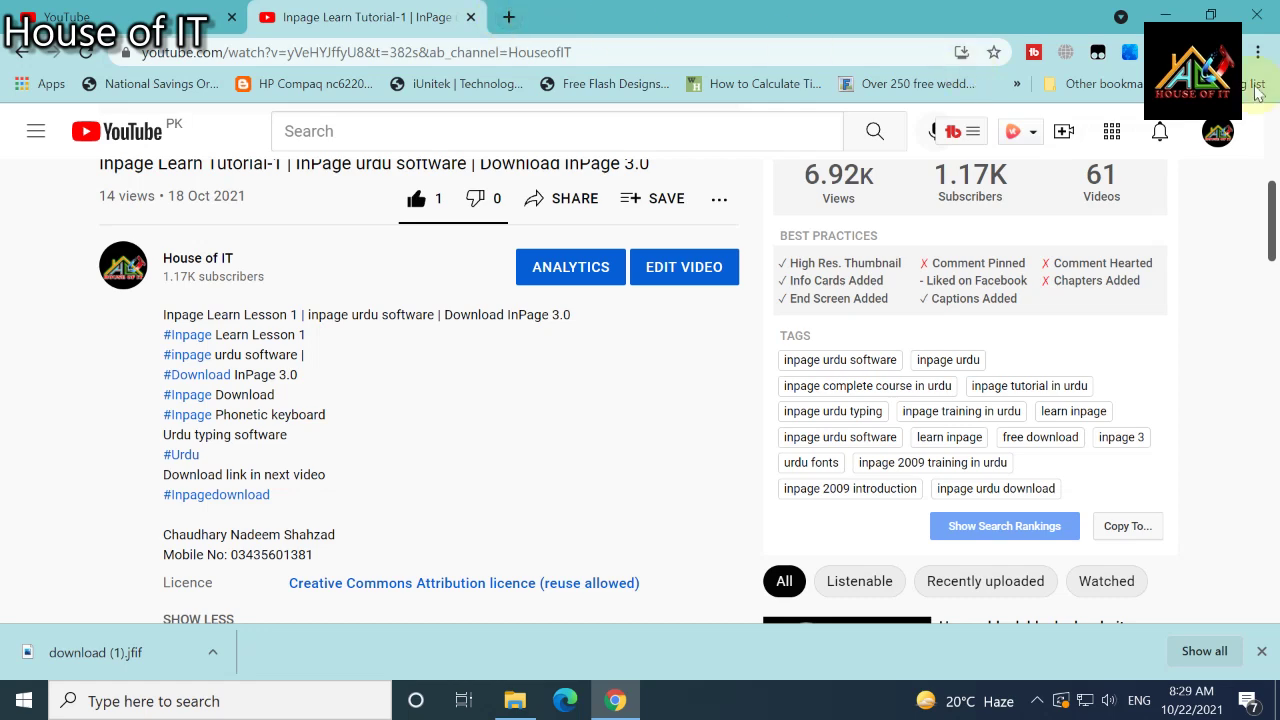
pyautogui.click(1165, 15)
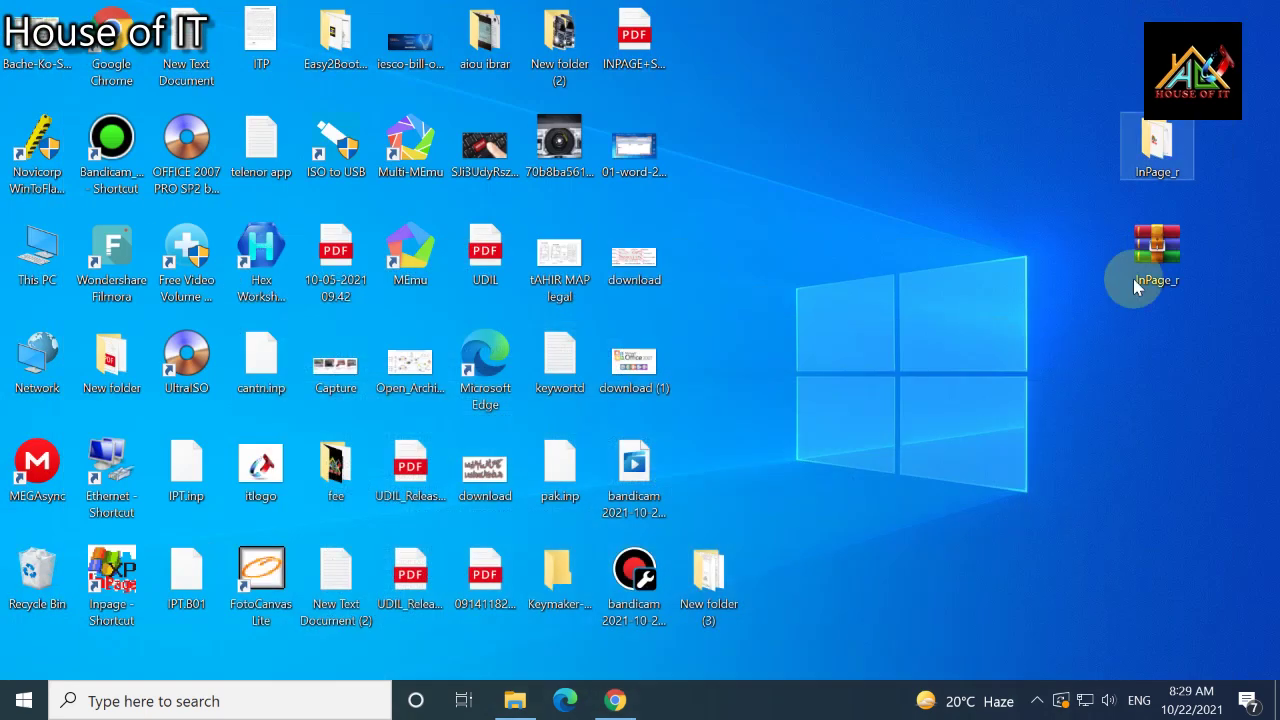